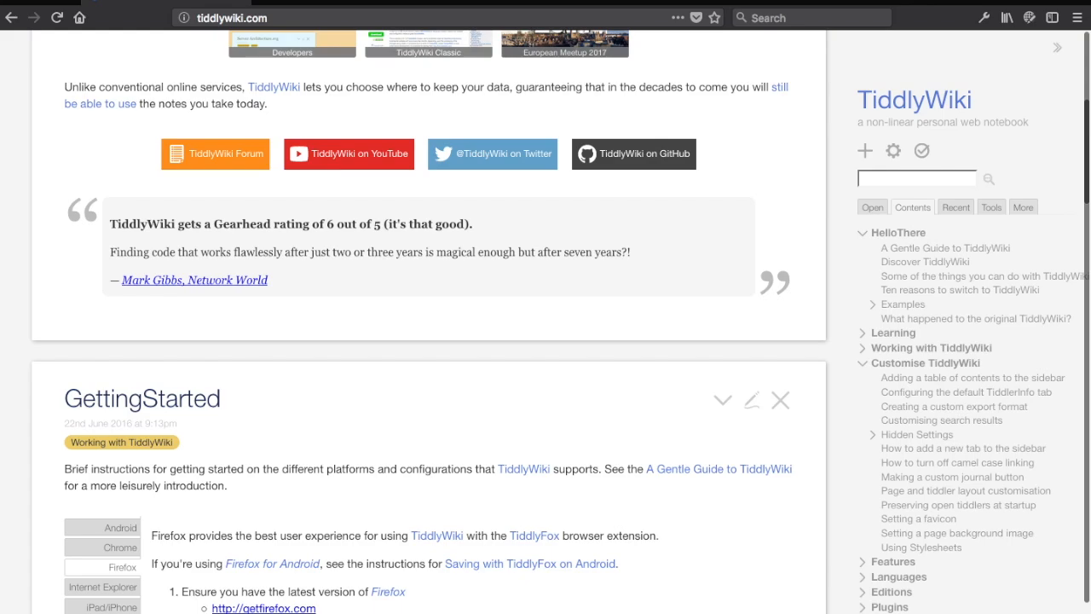
Step: Look over the HelloThere and GettingStarted tiddlers on the start page, and close the HelloThere tiddler
scroll(708, 523, "down", 20)
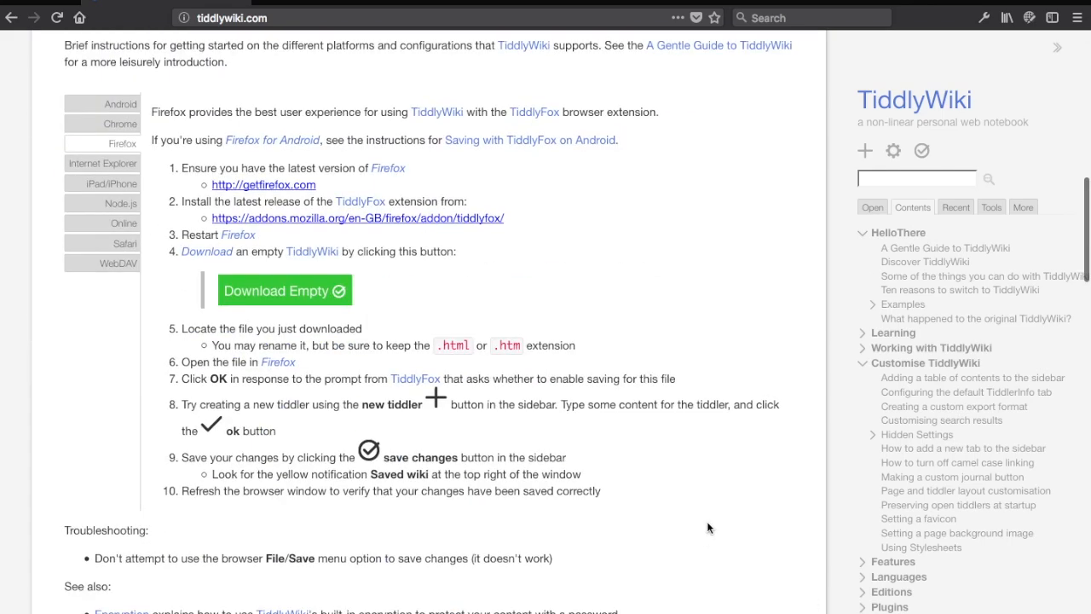
scroll(707, 527, "up", 20)
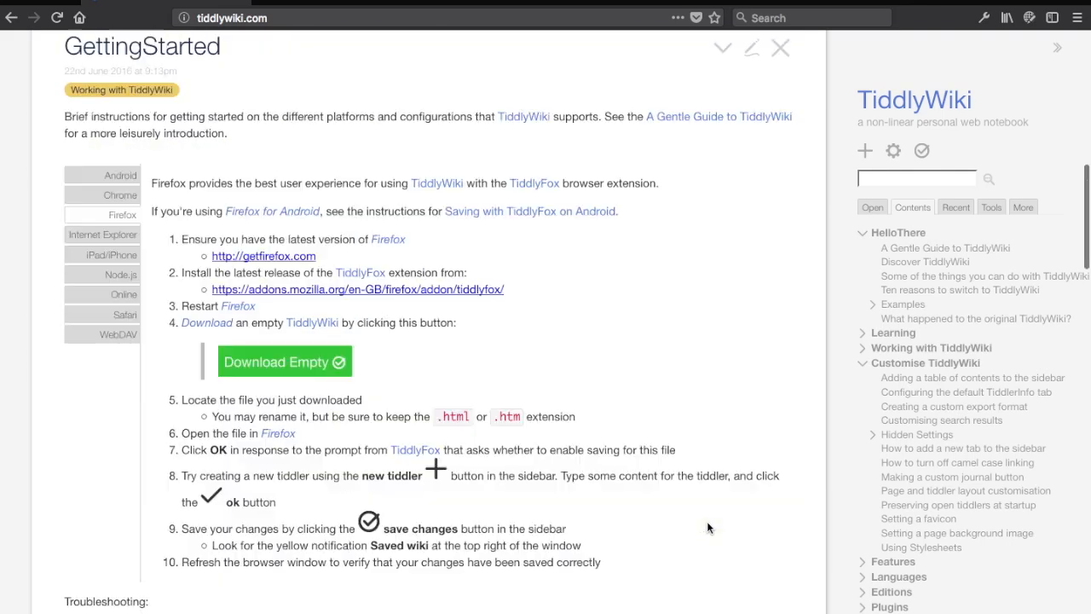
left_click(902, 0)
left_click(866, 6)
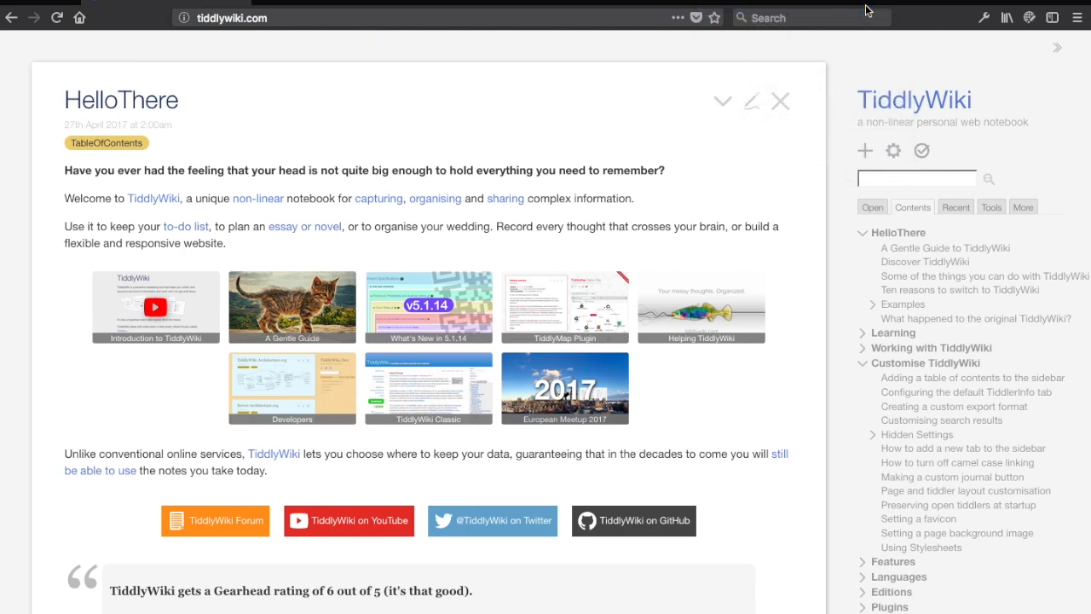
scroll(524, 397, "down", 20)
scroll(525, 398, "down", 3)
scroll(525, 397, "up", 20)
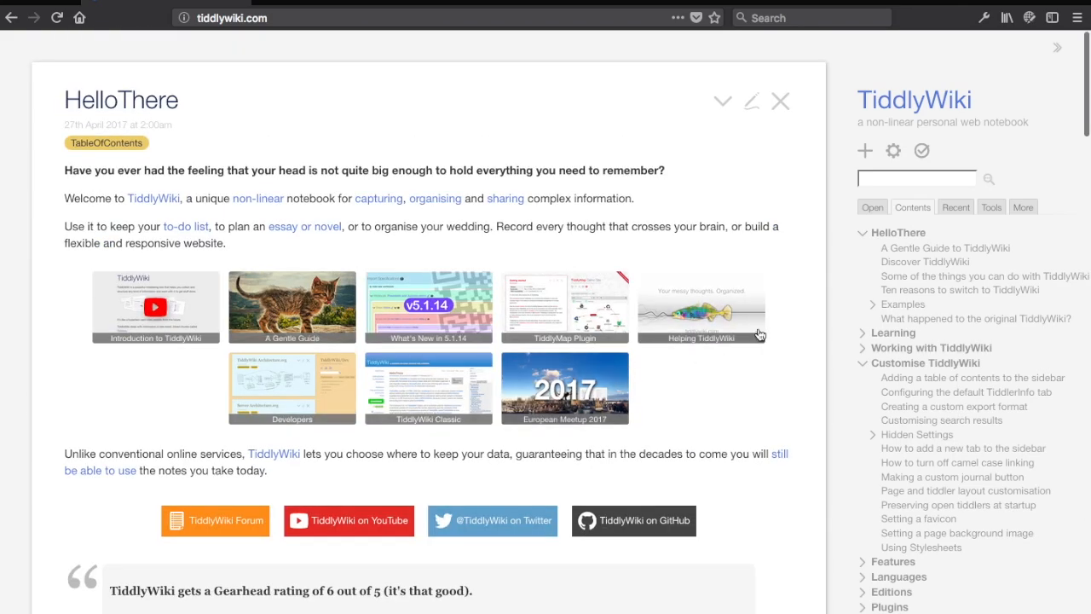
left_click(779, 103)
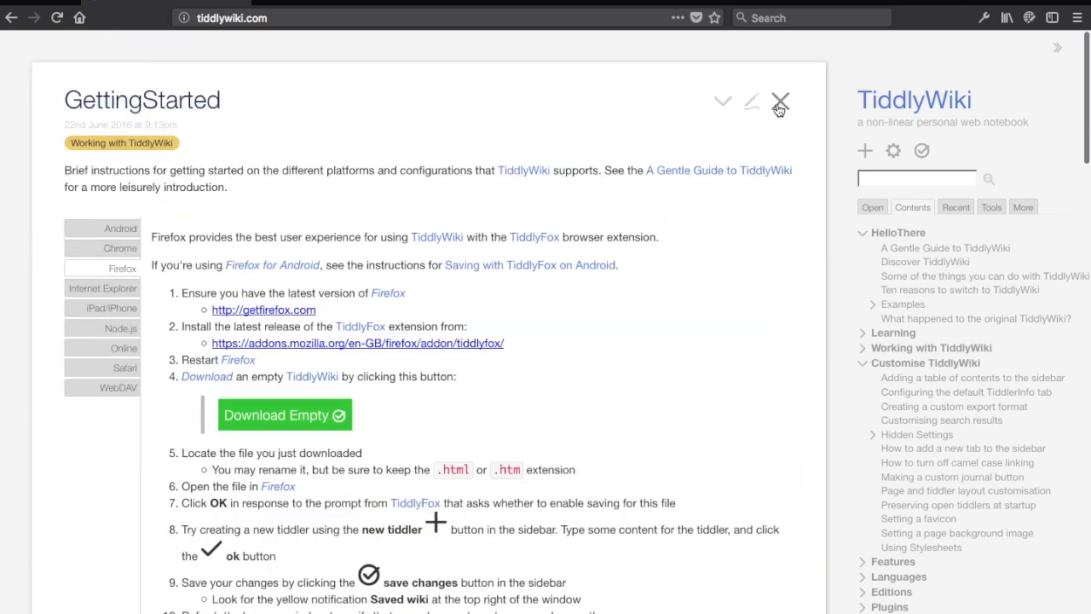
Step: Open the GettingStarted tiddler in edit mode, look over its source text and fields, and save it without changes
left_click(753, 102)
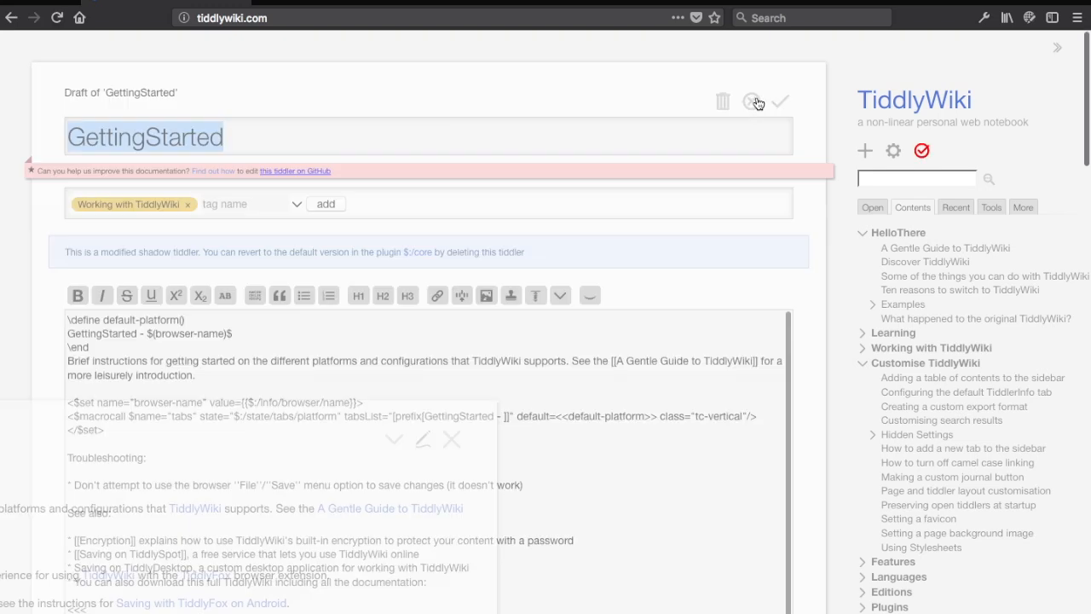
scroll(830, 347, "down", 2)
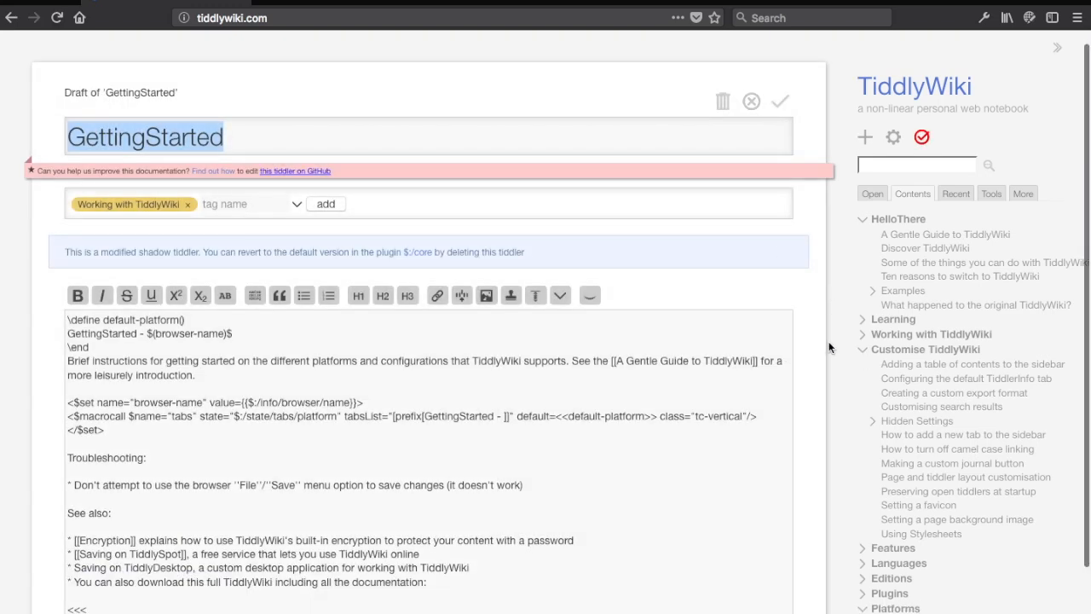
scroll(858, 373, "down", 10)
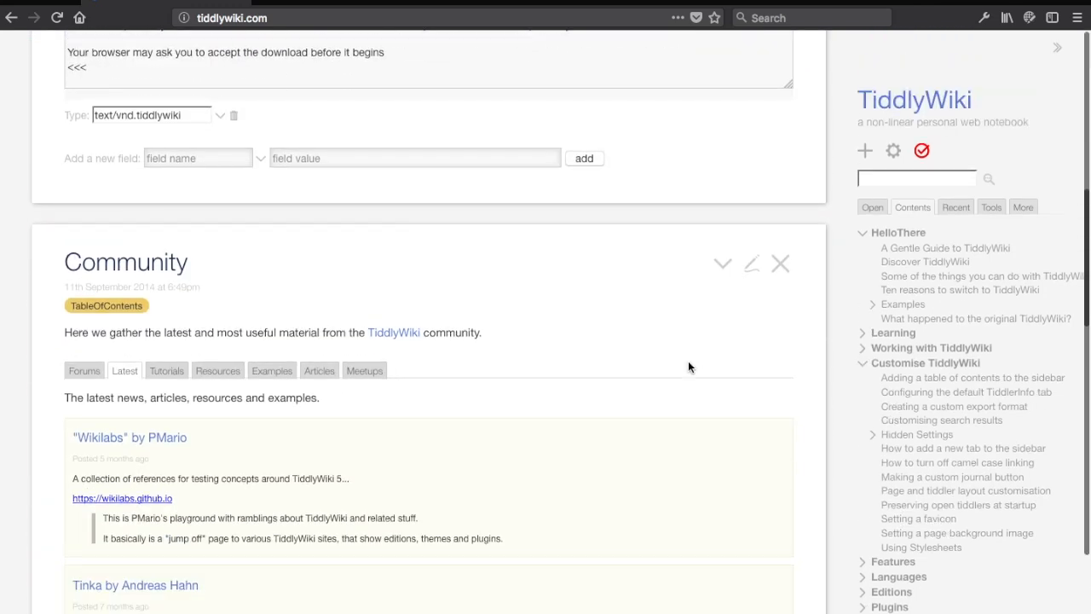
scroll(687, 362, "up", 10)
left_click(789, 97)
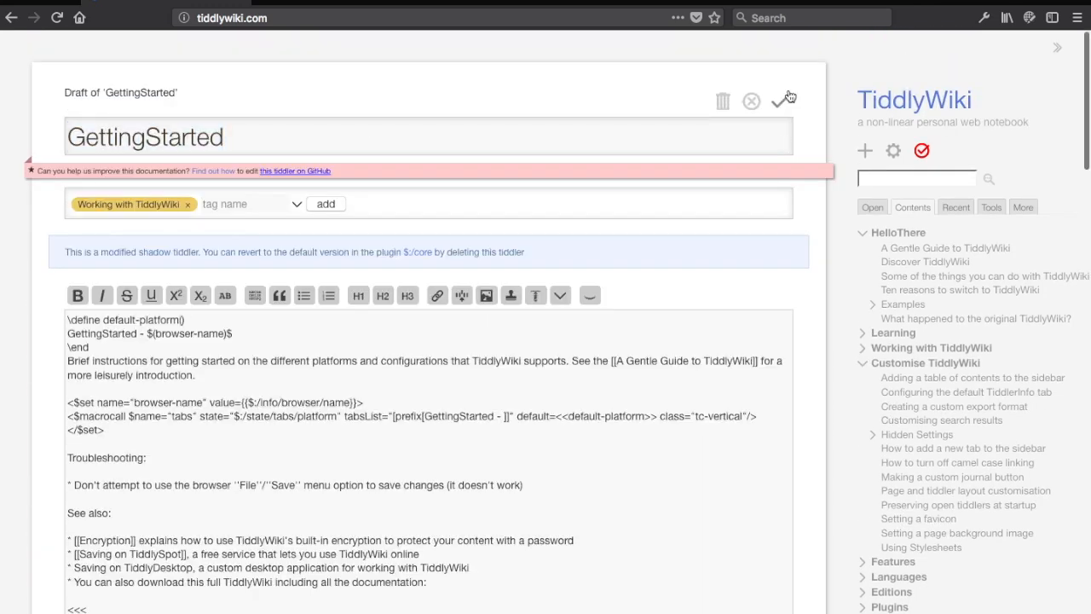
left_click(790, 97)
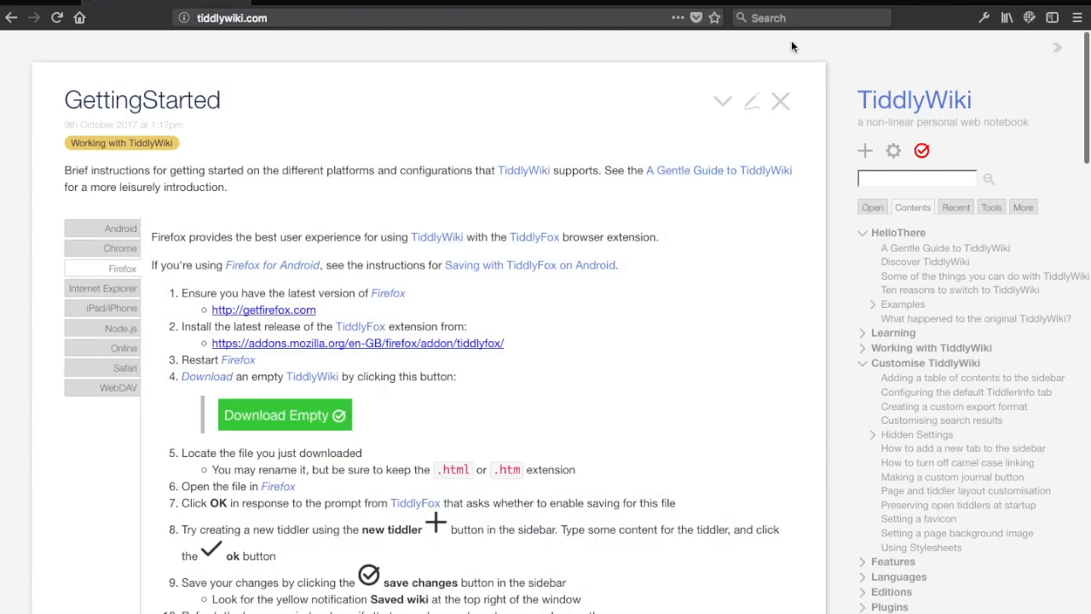
Step: Close the GettingStarted and Community tiddlers, and collapse the HelloThere branch of the table of contents
left_click(781, 102)
left_click(779, 98)
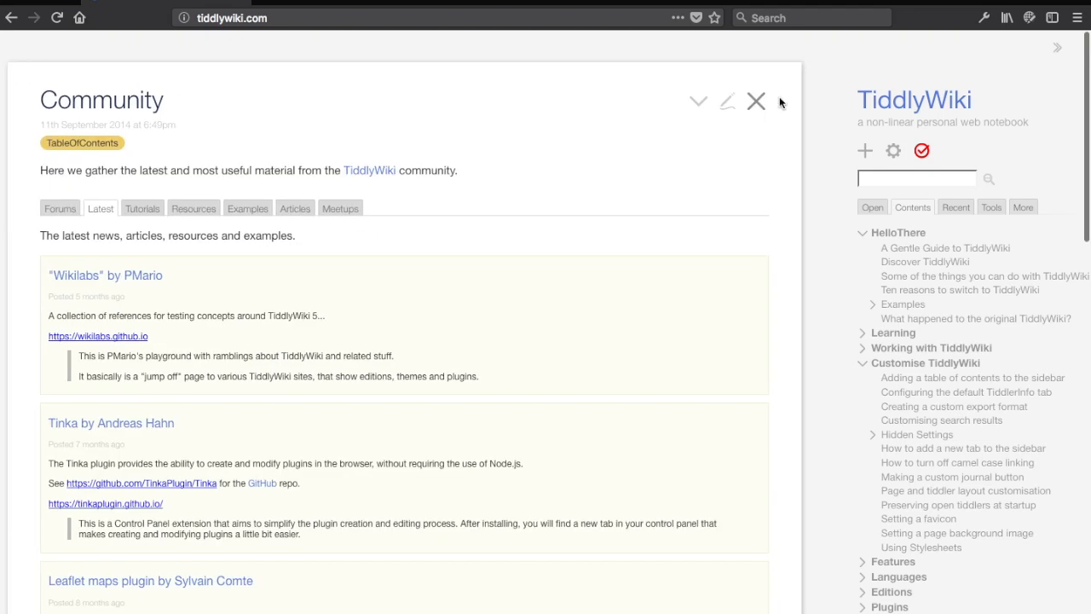
scroll(895, 324, "down", 1)
scroll(895, 325, "up", 1)
left_click(861, 237)
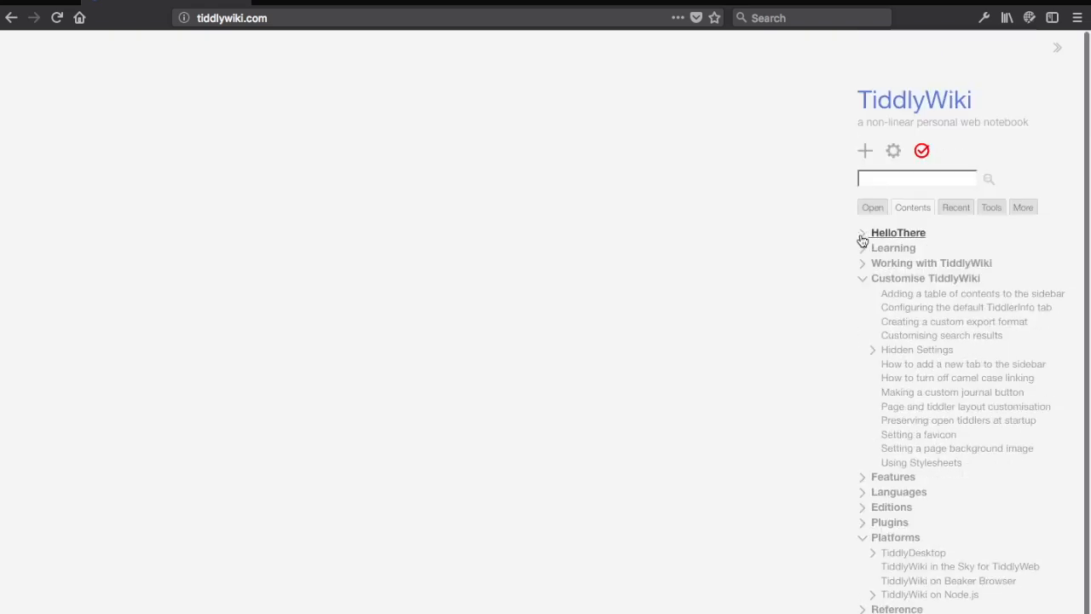
Step: Hide and restore the sidebar, and check the list of open tiddlers before returning to the table of contents
left_click(1057, 50)
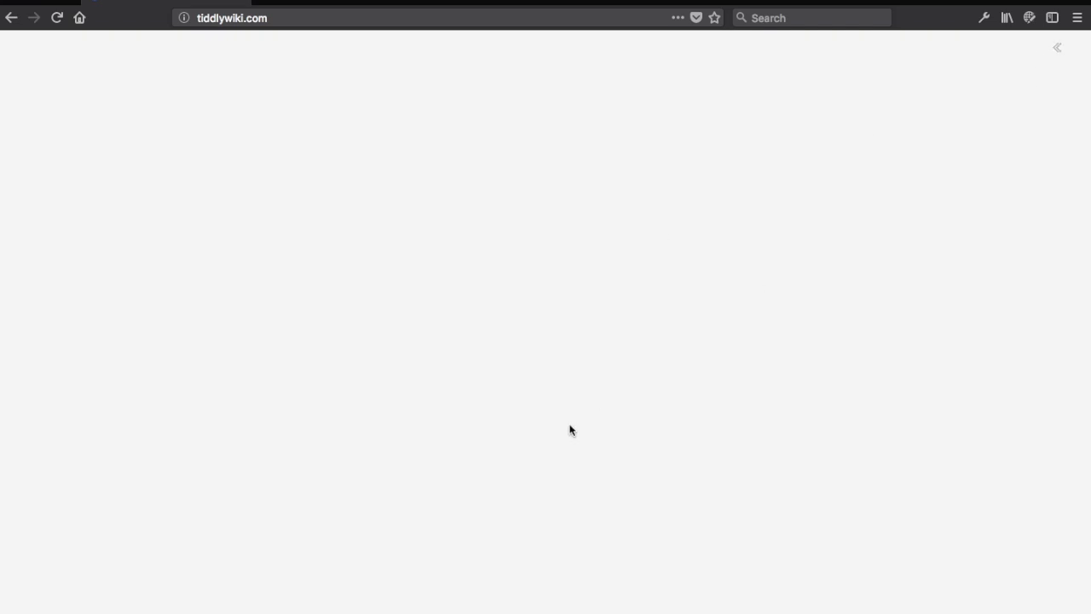
left_click(1057, 52)
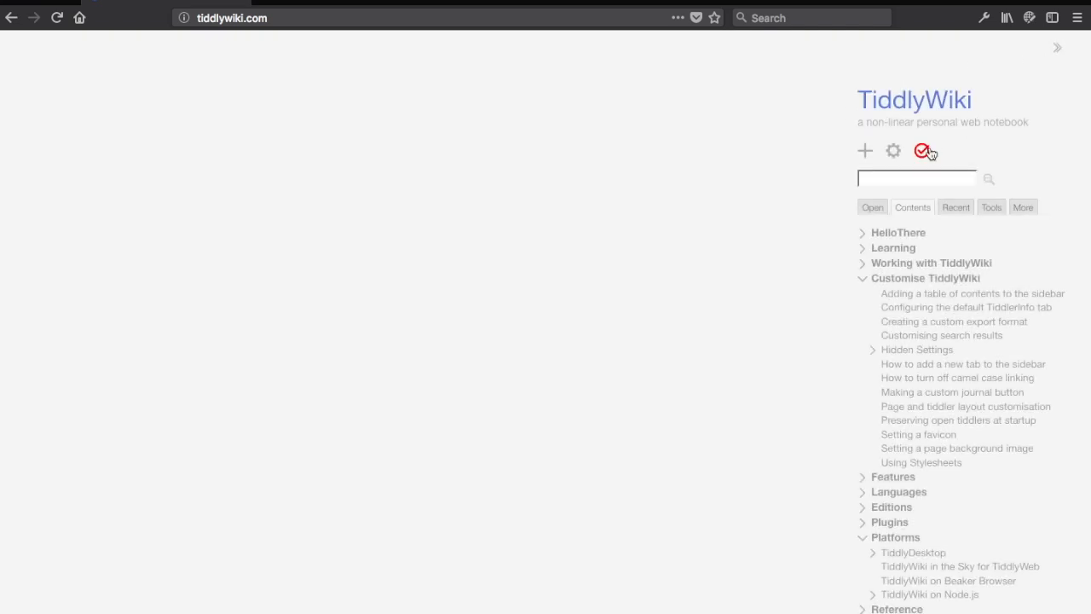
left_click(876, 208)
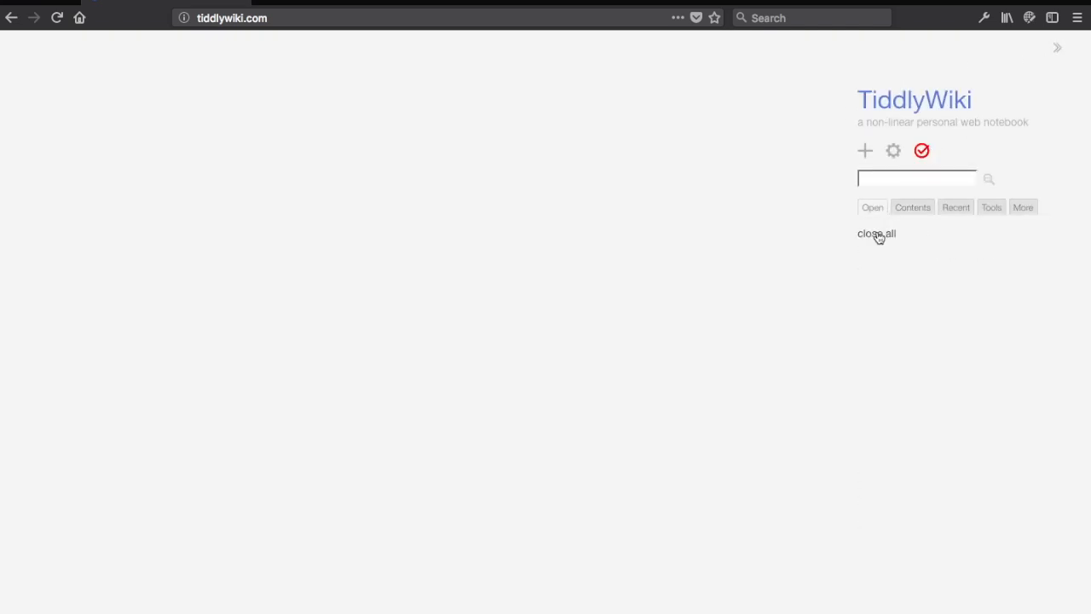
left_click(908, 209)
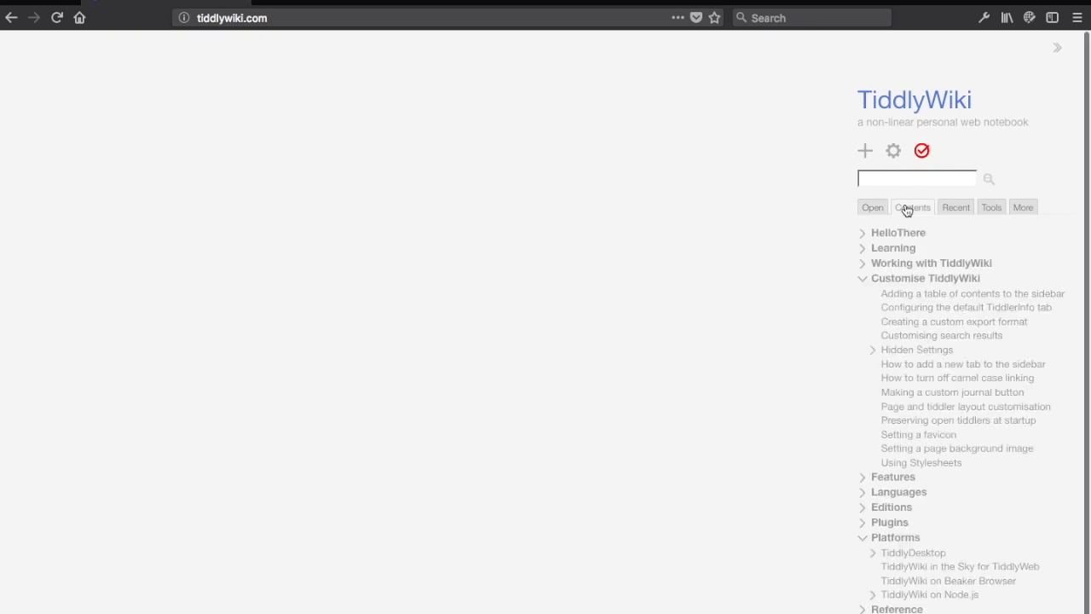
Step: Open the HelloThere tiddler from the table of contents, look through it and close it
left_click(904, 233)
scroll(360, 383, "down", 3)
scroll(359, 381, "up", 3)
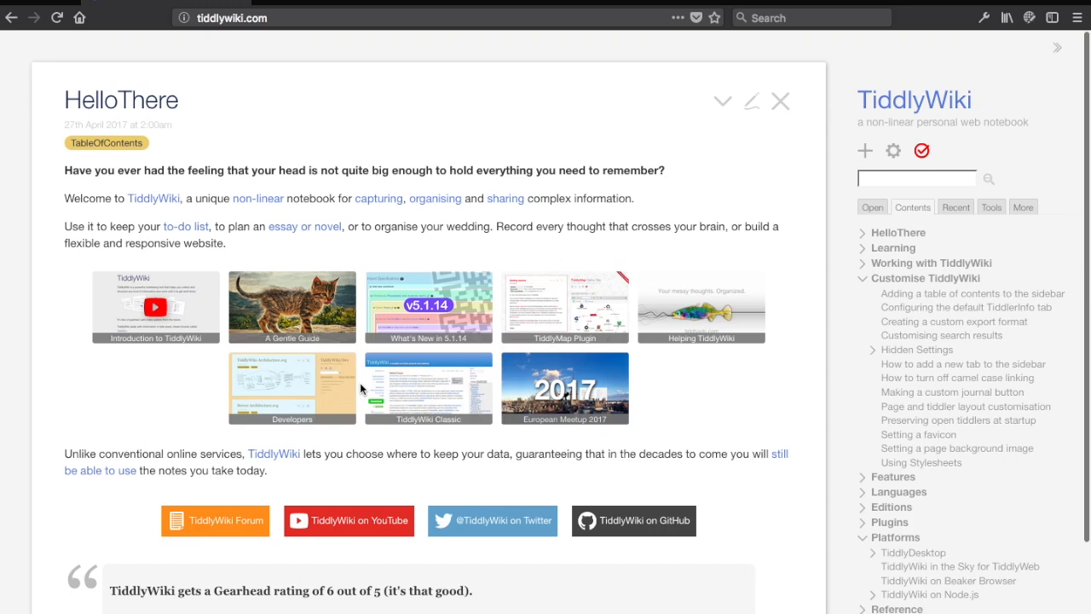
scroll(397, 375, "down", 3)
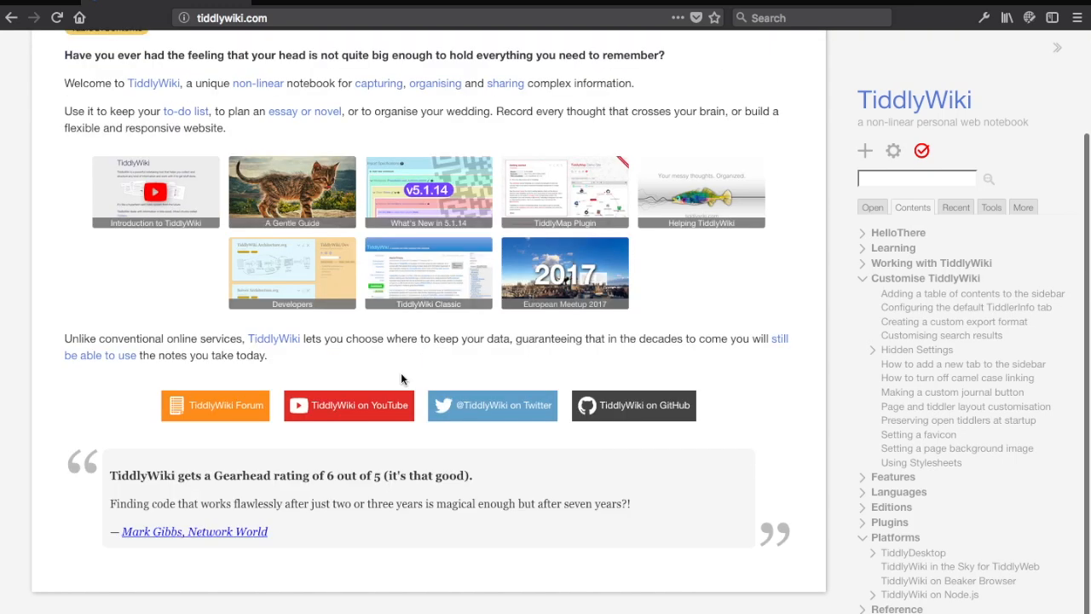
scroll(401, 380, "up", 3)
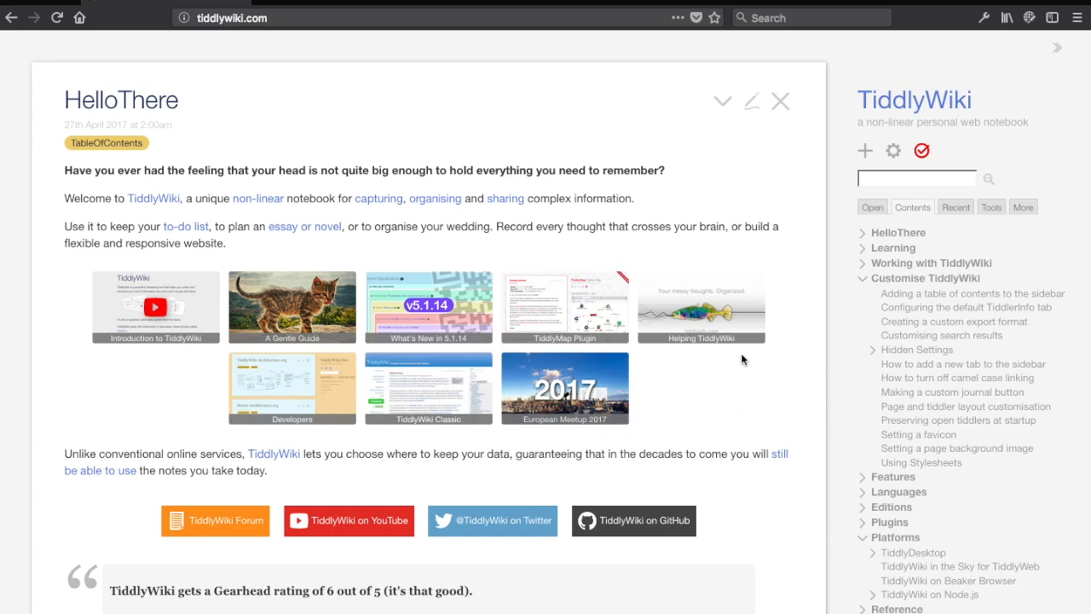
left_click(780, 100)
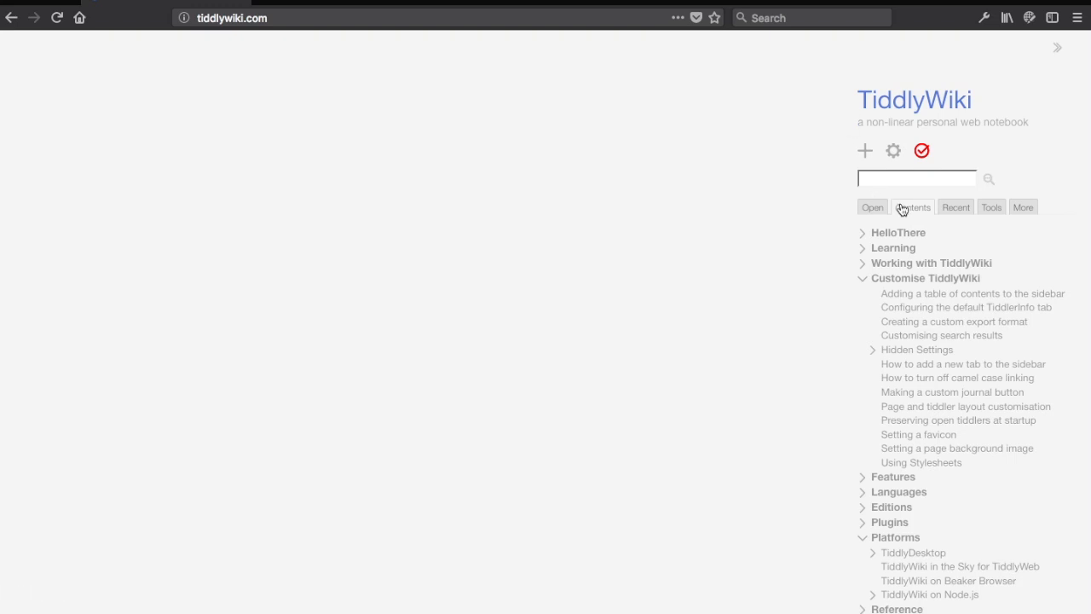
Step: Reopen the HelloThere tiddler from the table of contents and point out its title
left_click(900, 233)
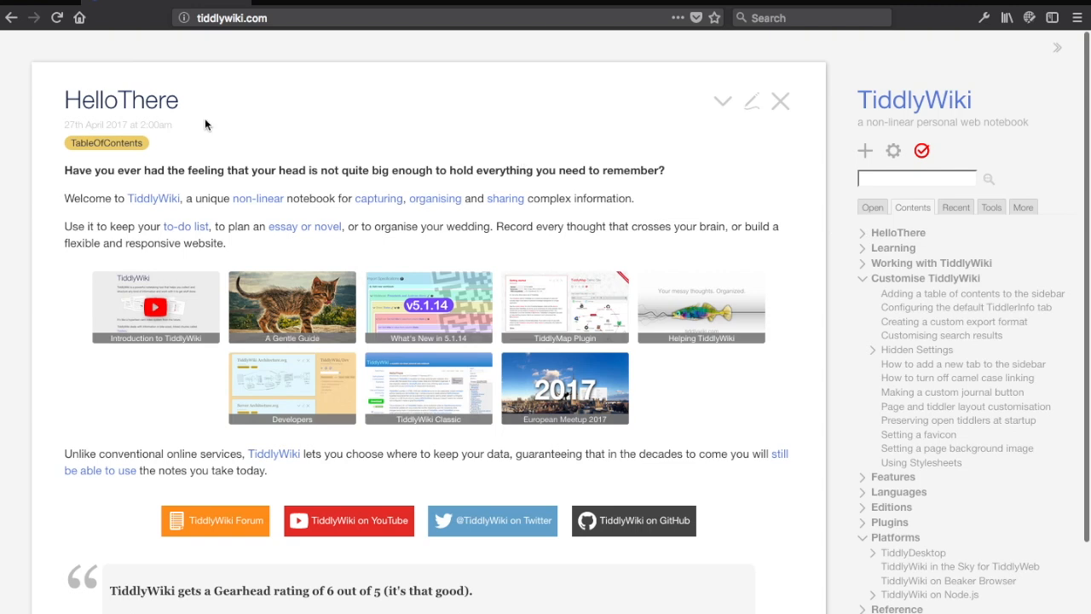
double_click(132, 97)
left_click(132, 98)
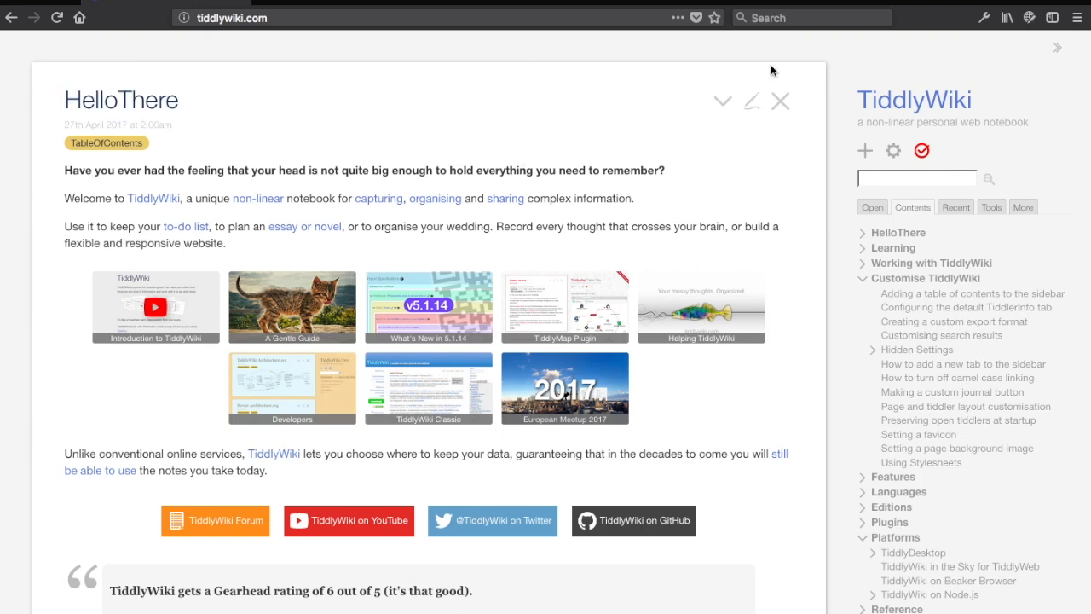
Step: Open the HelloThere tiddler in edit mode, look over its wikitext source, and save it without changes
left_click(753, 101)
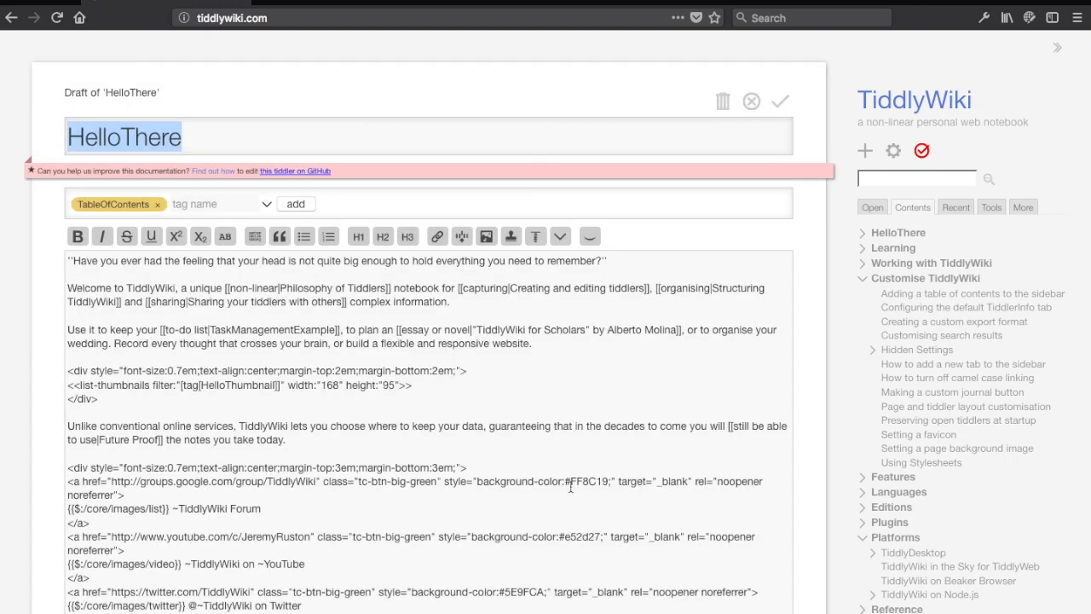
scroll(637, 459, "down", 5)
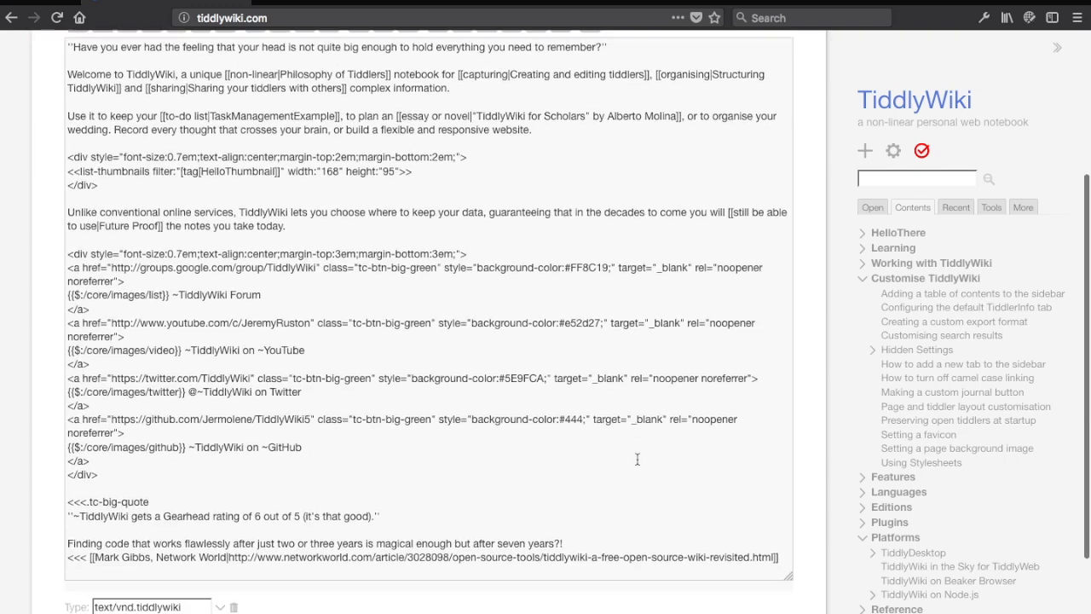
left_click(288, 315)
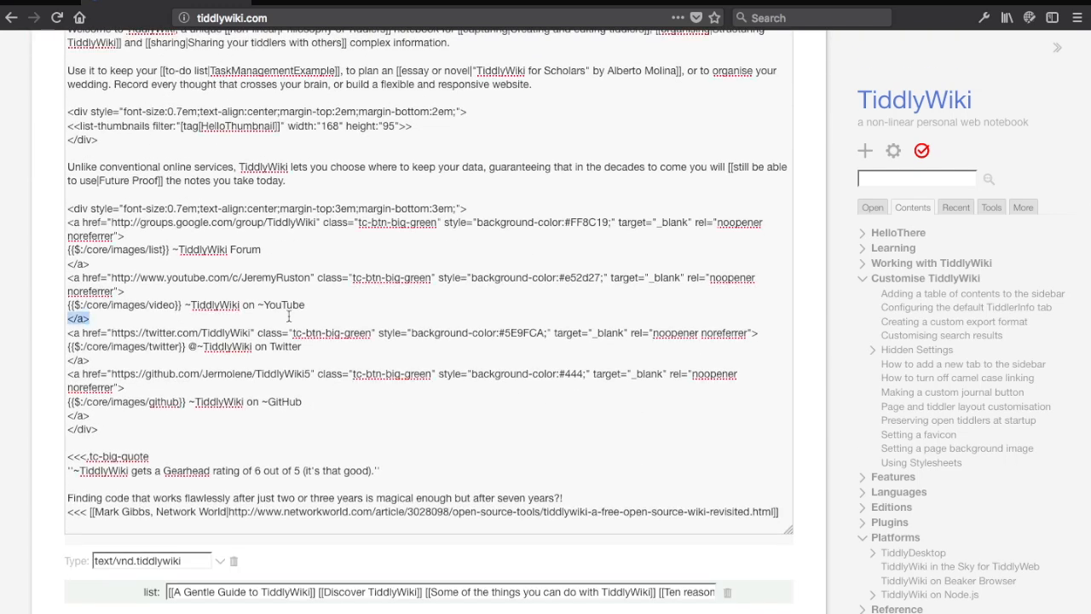
scroll(288, 315, "up", 5)
left_click(784, 103)
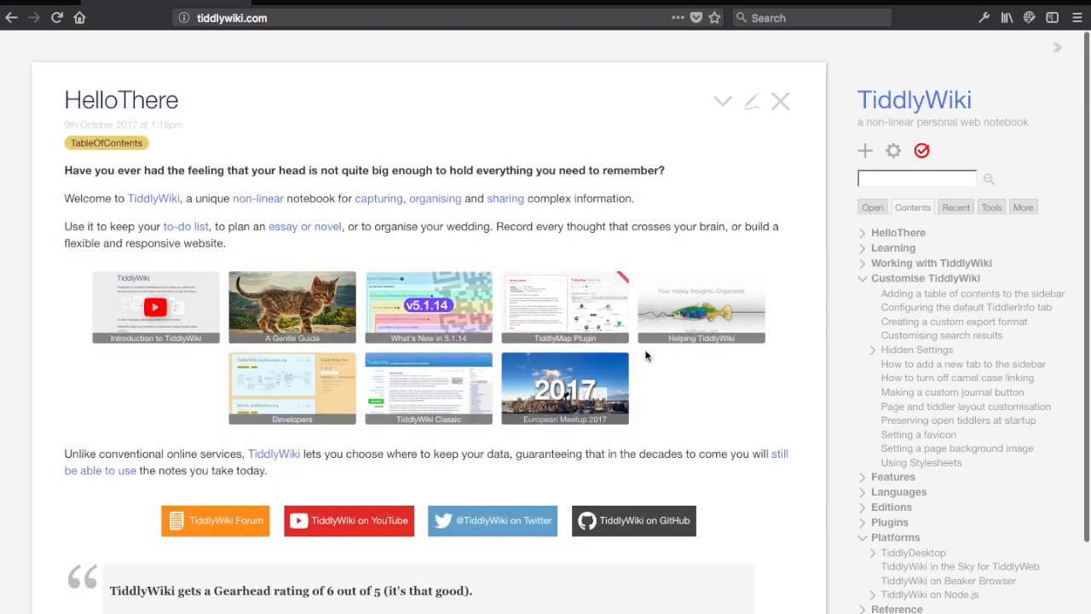
scroll(647, 344, "down", 3)
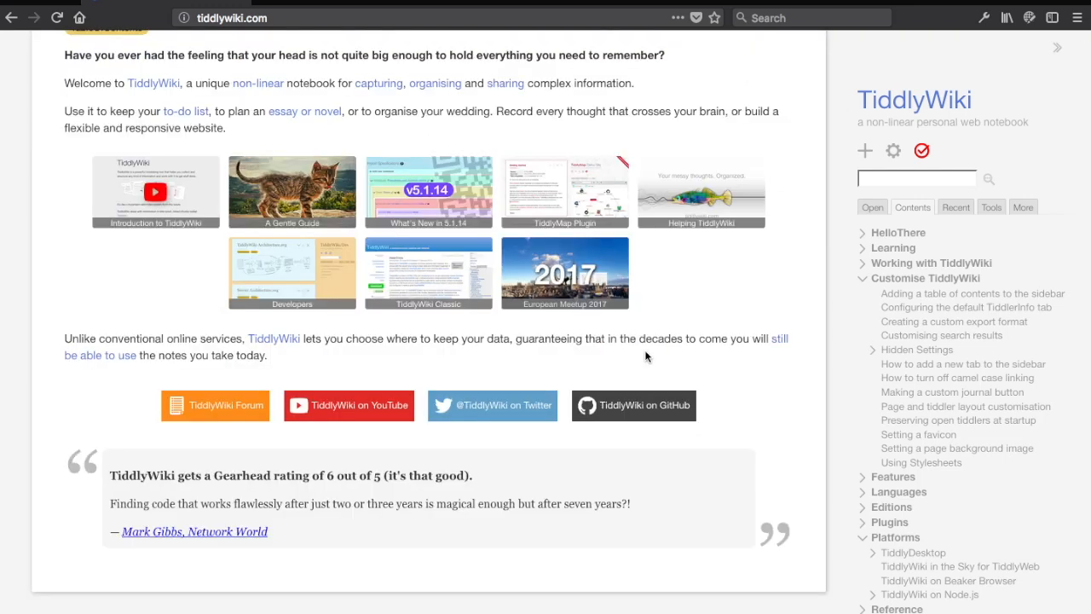
scroll(646, 357, "up", 3)
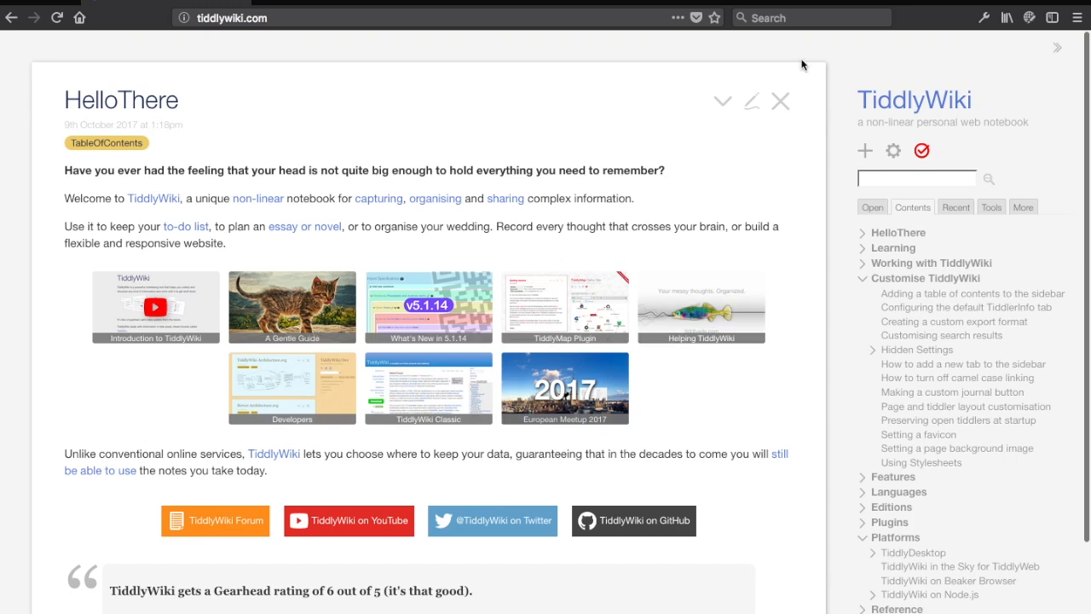
Step: Open the Customise TiddlyWiki and Learning tiddlers from the table of contents and look through the Learning links
left_click(906, 278)
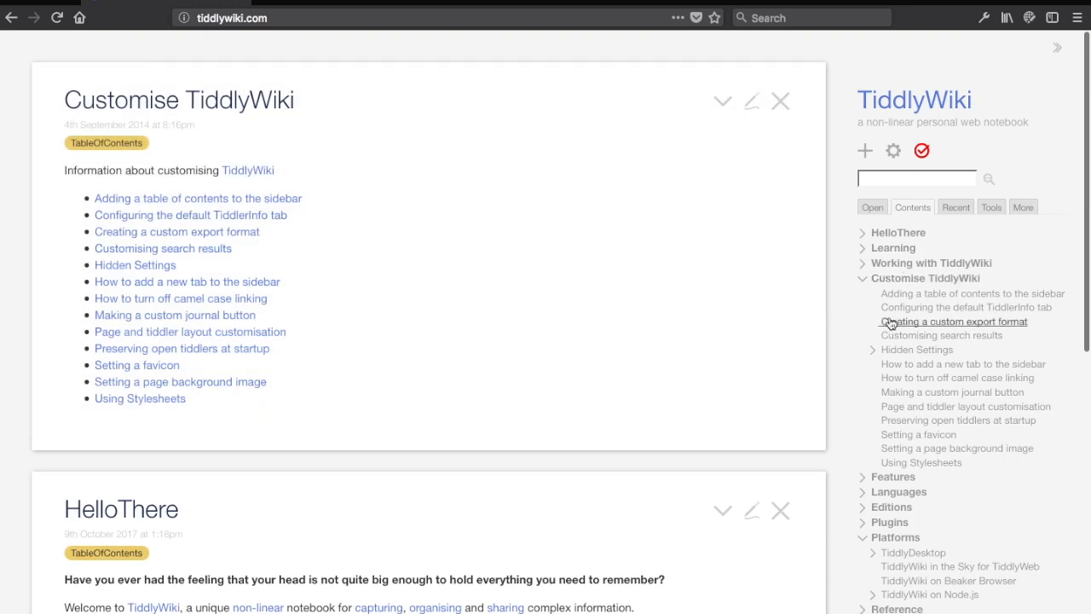
left_click(891, 248)
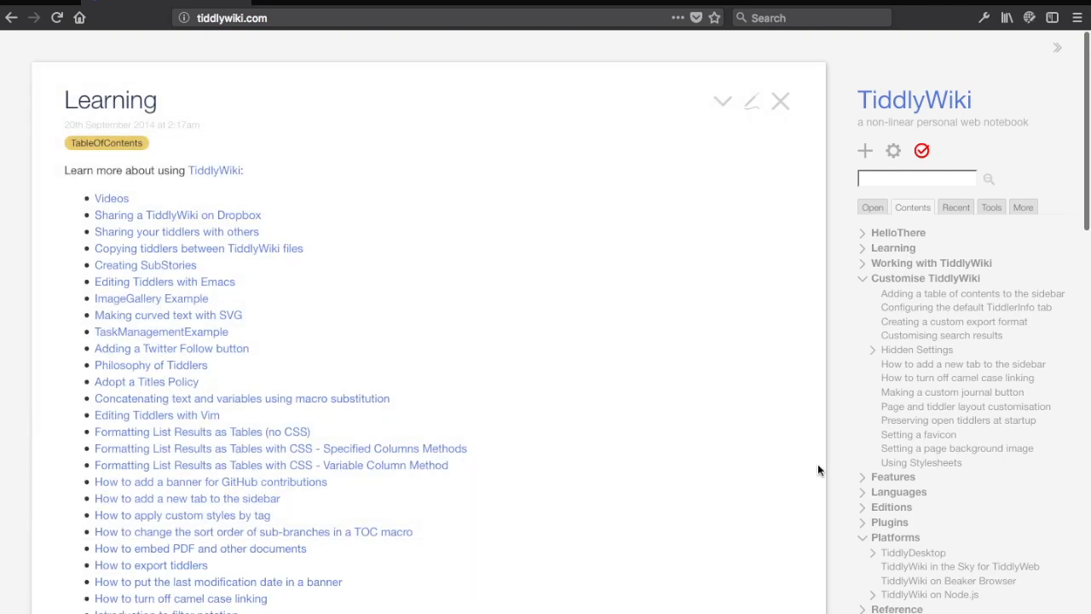
scroll(729, 466, "down", 13)
scroll(728, 467, "up", 13)
Step: Reorder the open tiddlers as HelloThere, Customise TiddlyWiki, Learning, and close the HelloThere tiddler
left_click(871, 208)
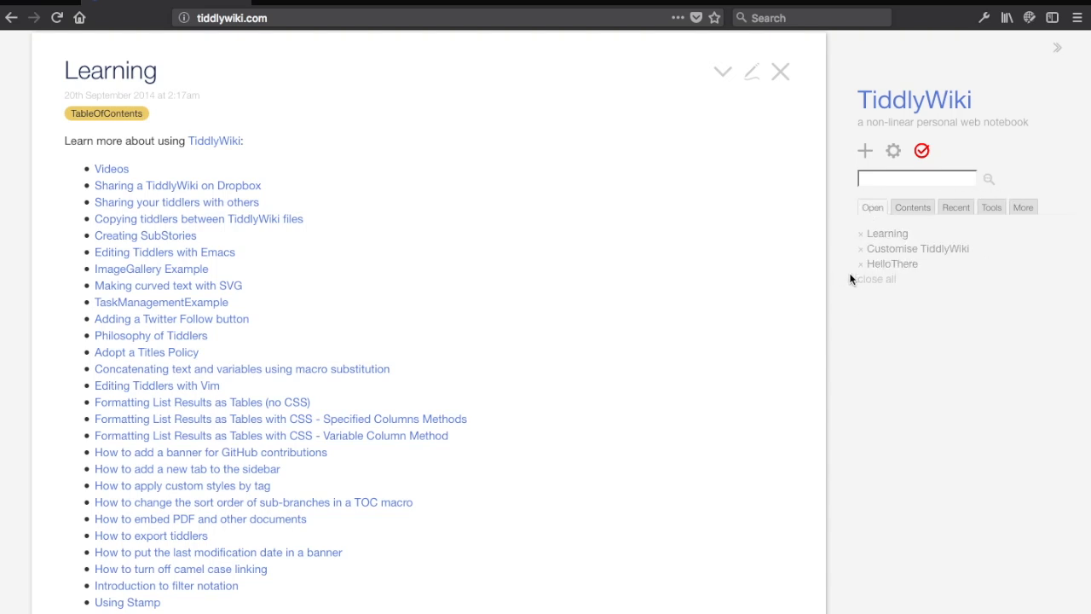
left_click_drag(870, 269, 853, 230)
scroll(700, 242, "down", 20)
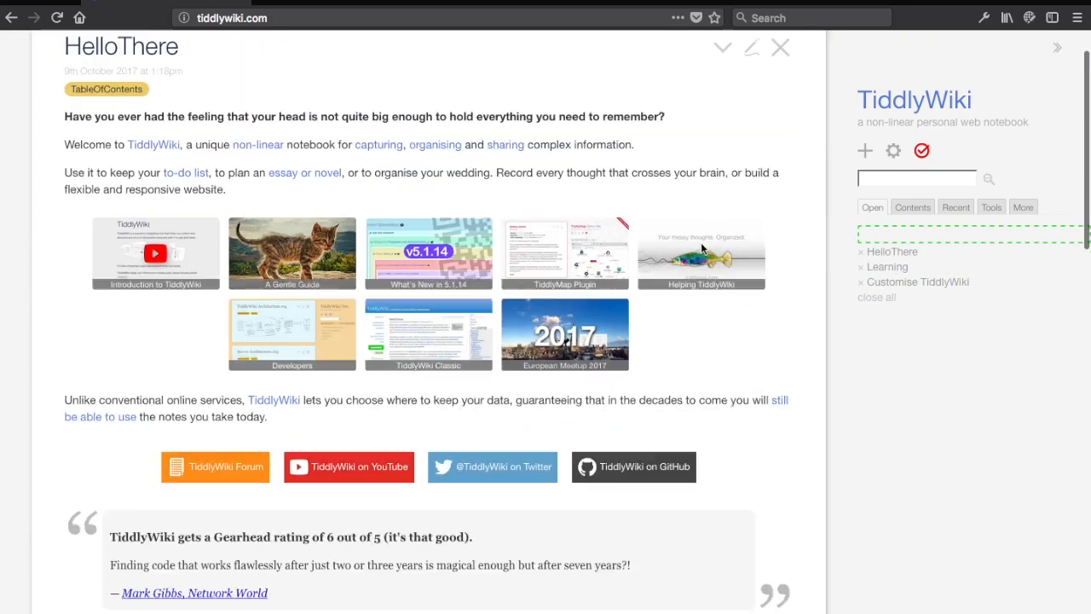
scroll(721, 224, "up", 20)
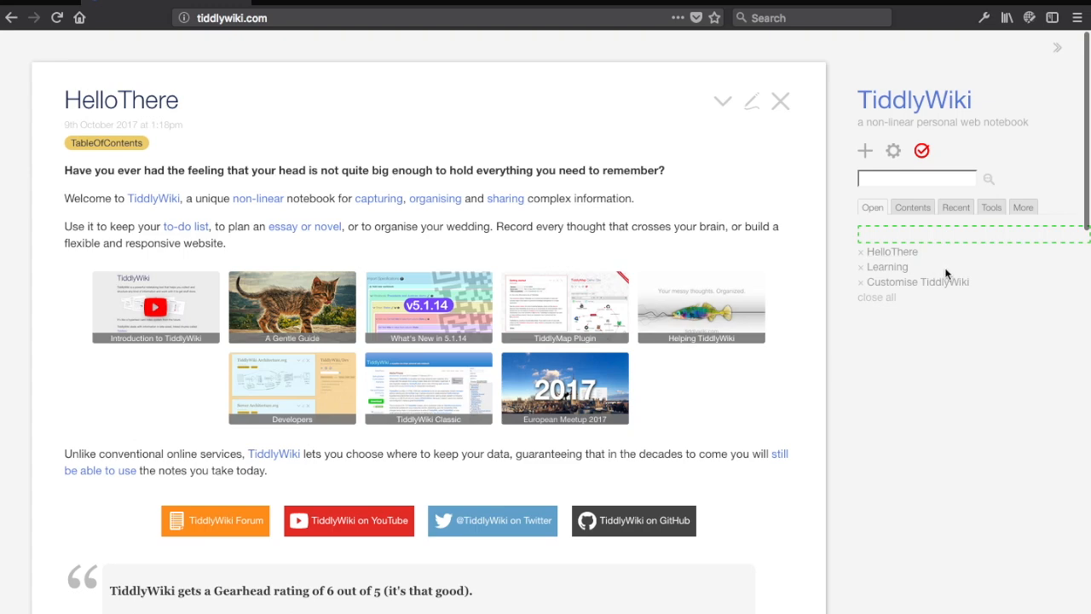
left_click_drag(906, 287, 894, 269)
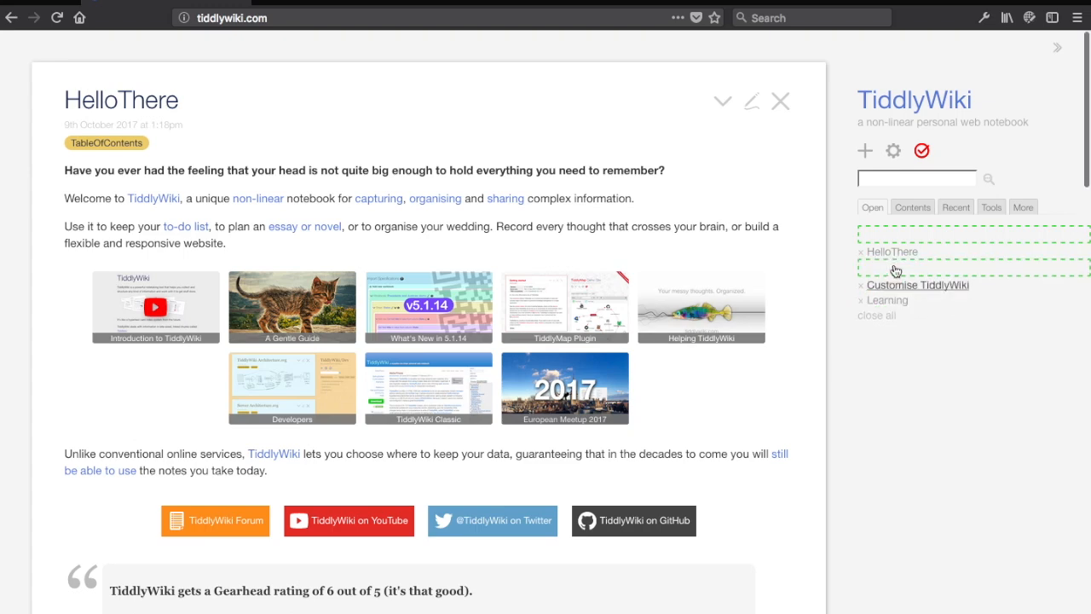
left_click(779, 100)
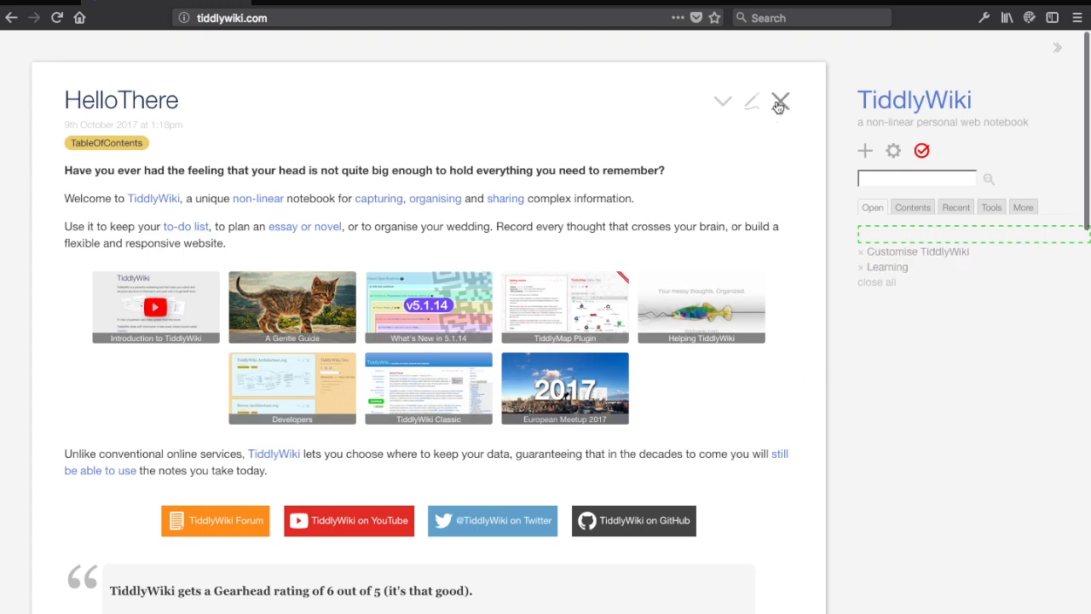
Step: Close all open tiddlers, and create and save a tiddler titled "My New Tiddler" with the text "Hi there!"
left_click(874, 287)
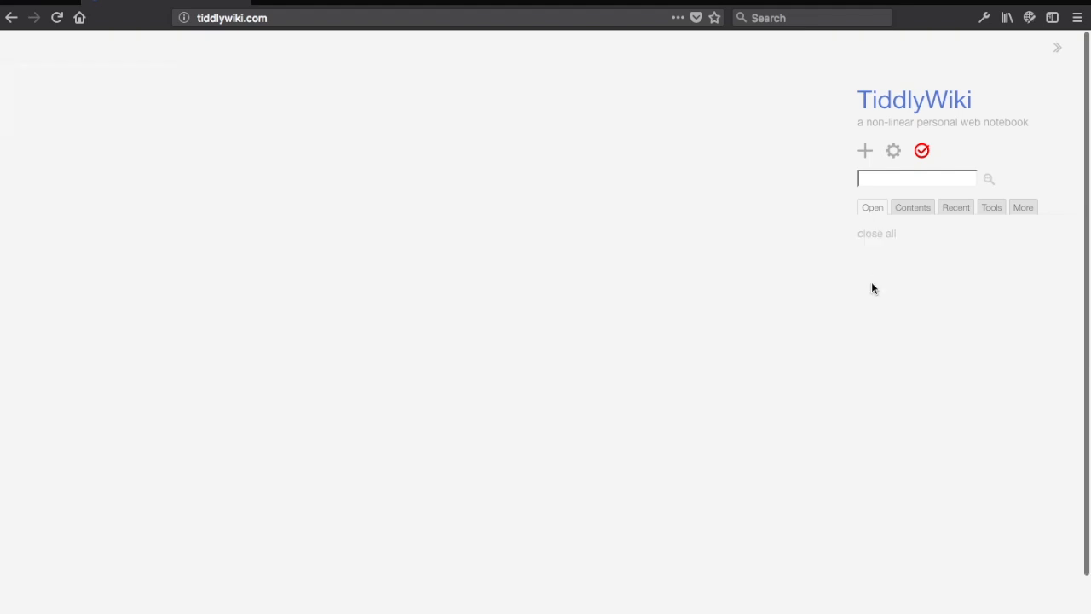
left_click(864, 154)
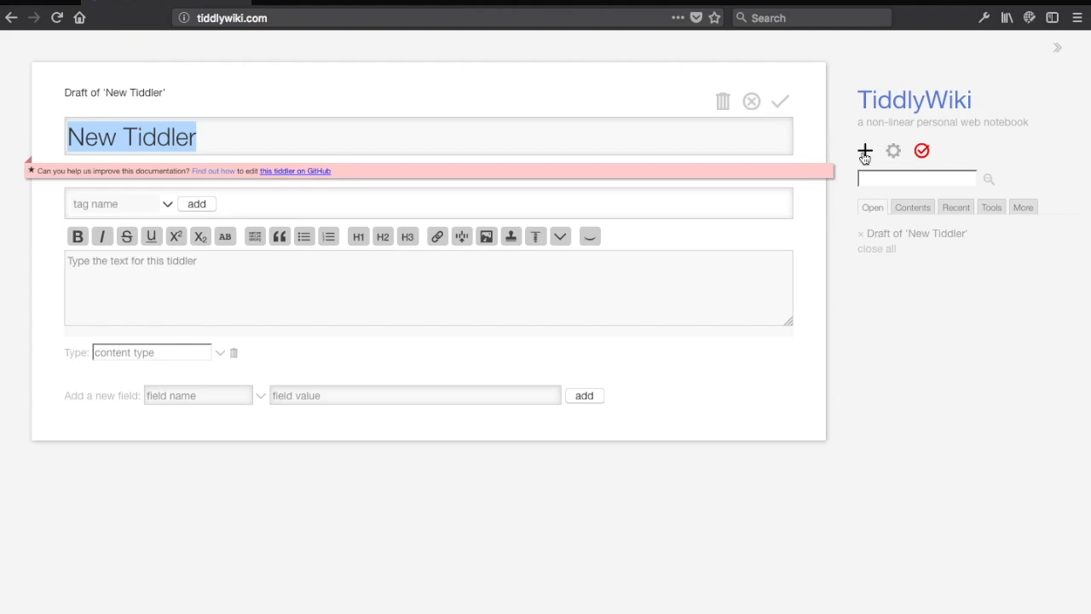
type("My New Tiddler")
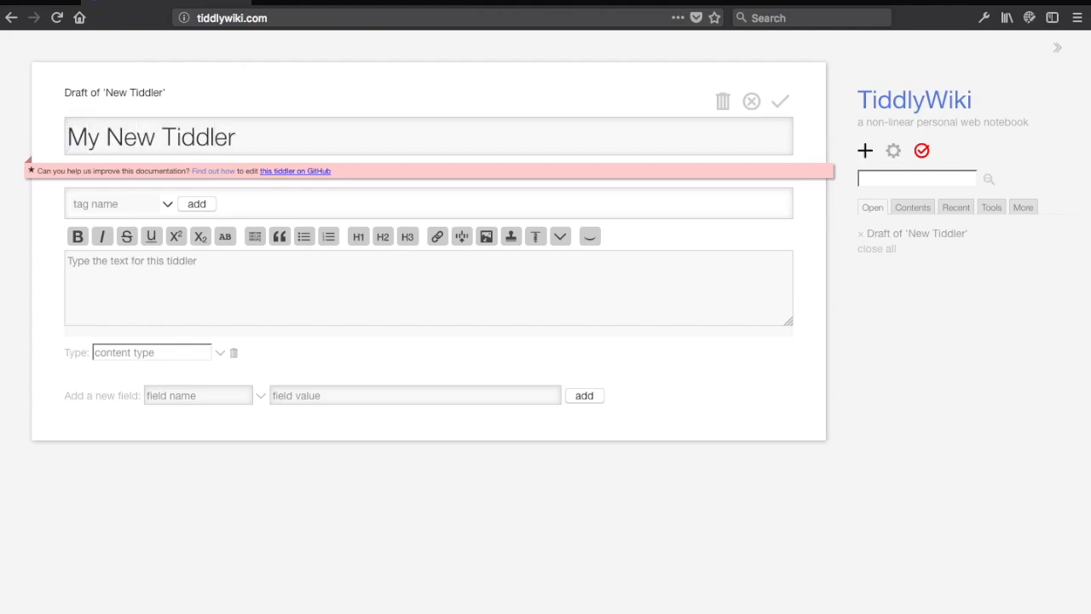
left_click(630, 264)
type("Hi there")
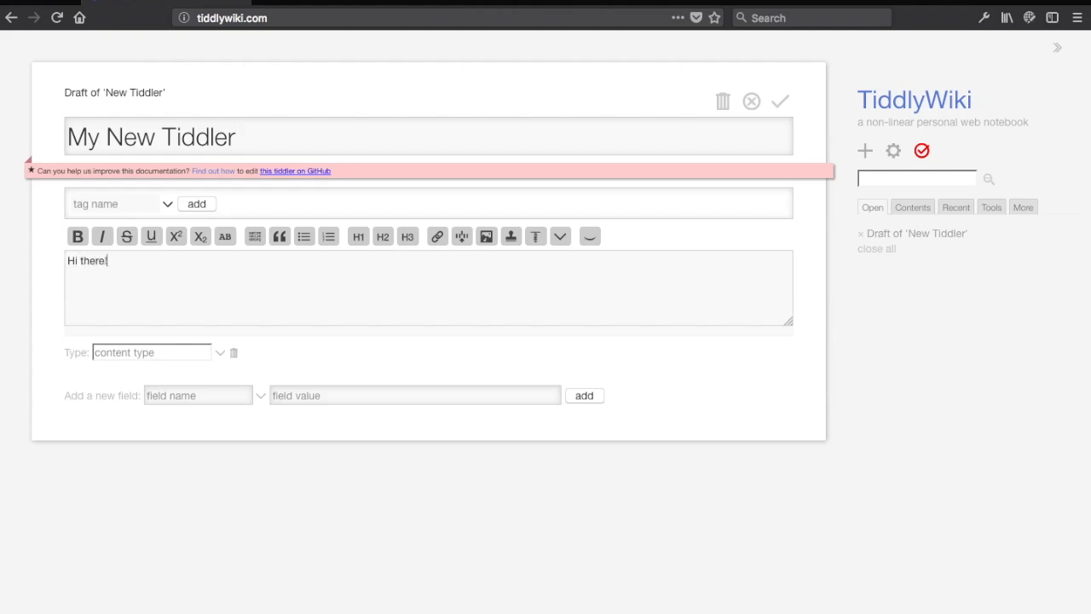
type("!")
key("ctrl+Return")
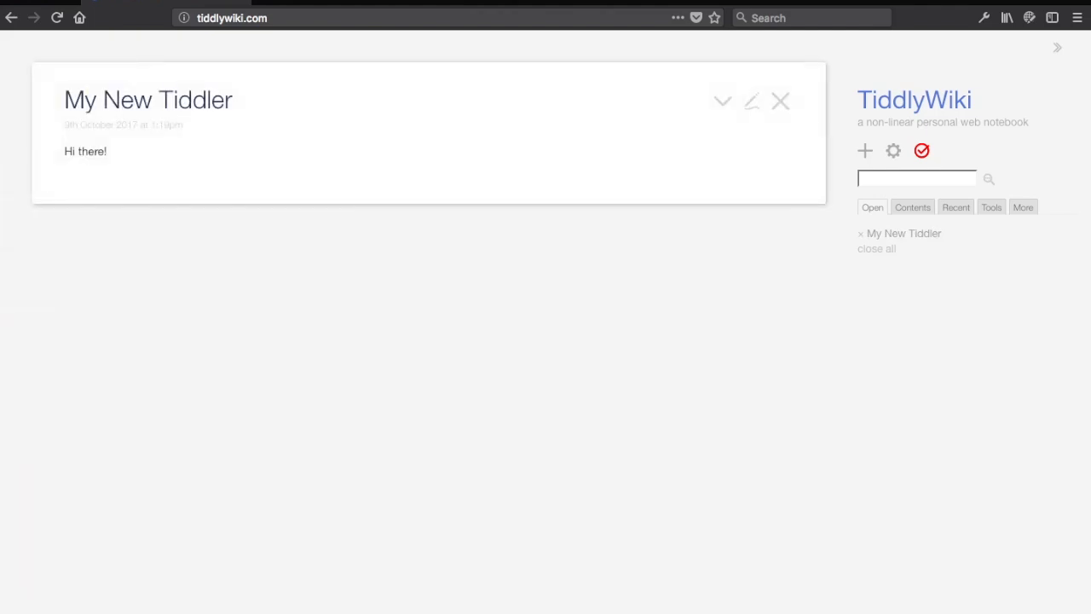
Step: Open My New Tiddler in edit mode, confirm it without changes, and close it
left_click(751, 104)
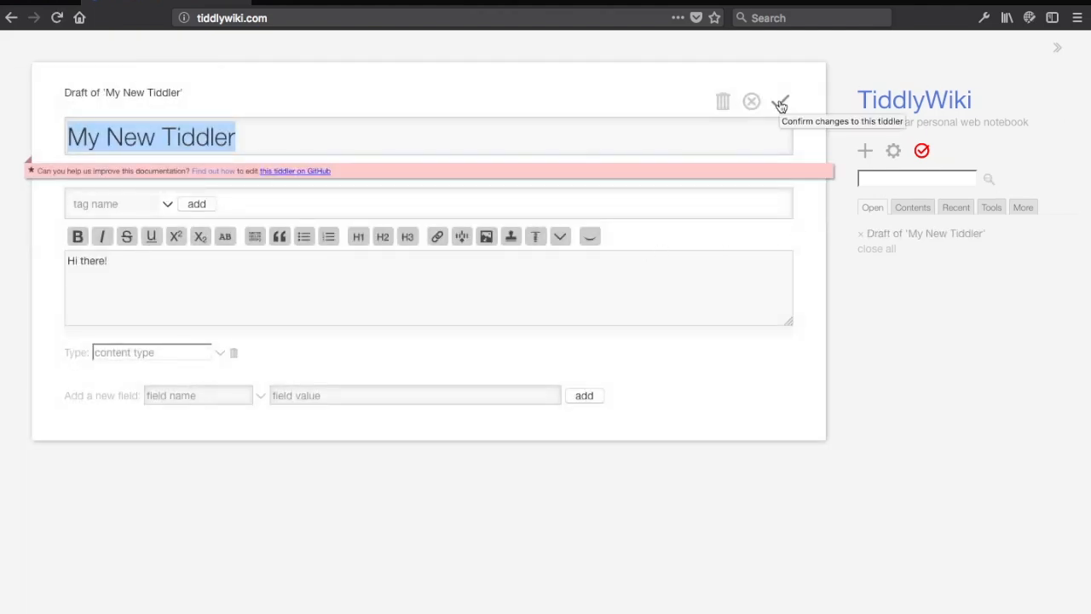
left_click(781, 103)
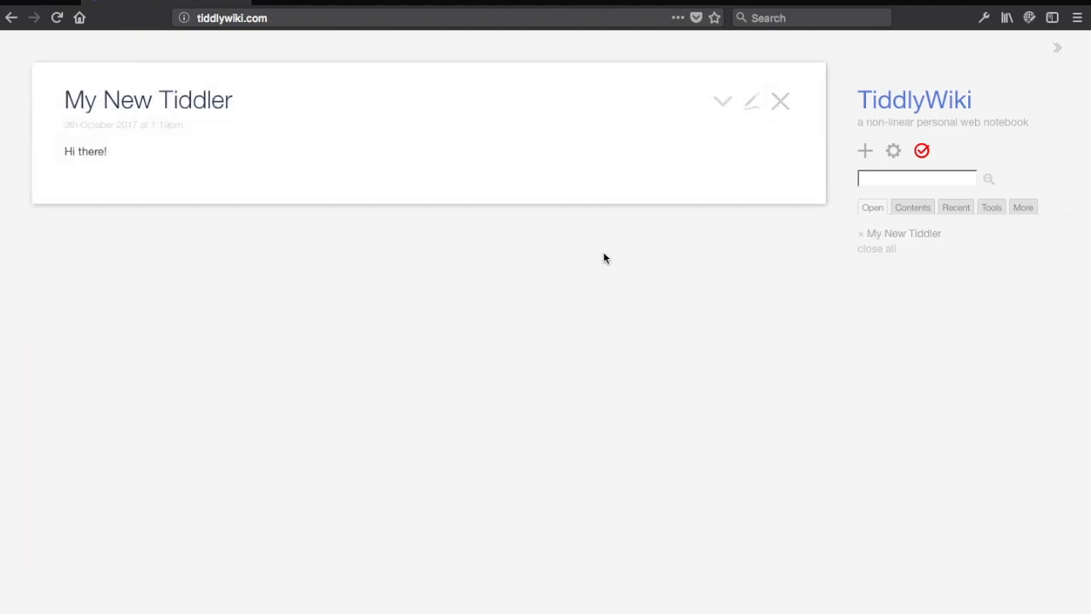
left_click(782, 100)
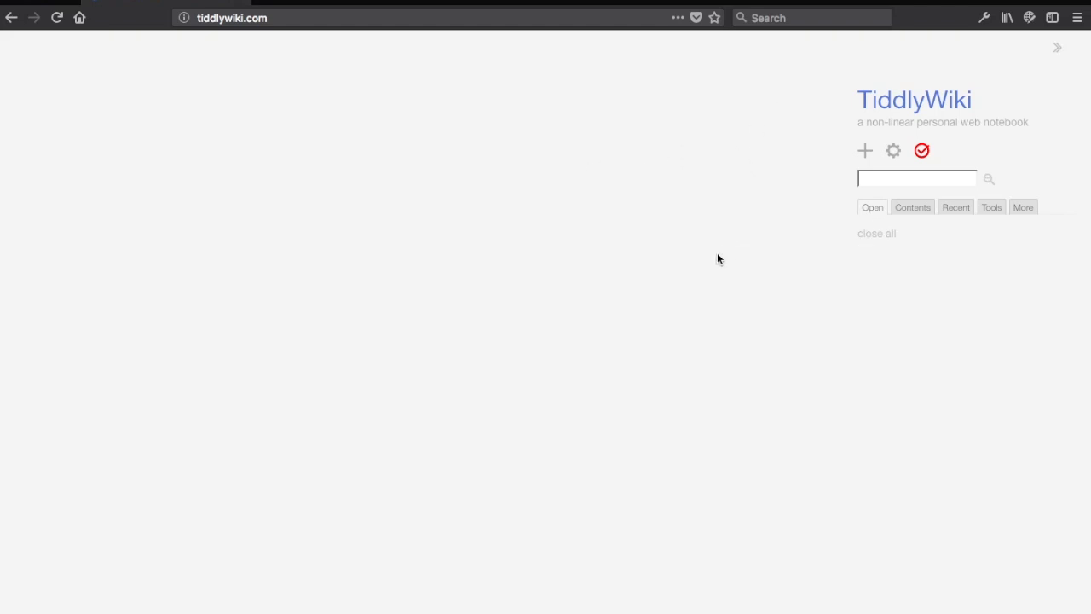
Step: Reopen My New Tiddler from the list of recent tiddlers, append "HelloThere" to its text, and save it
left_click(960, 208)
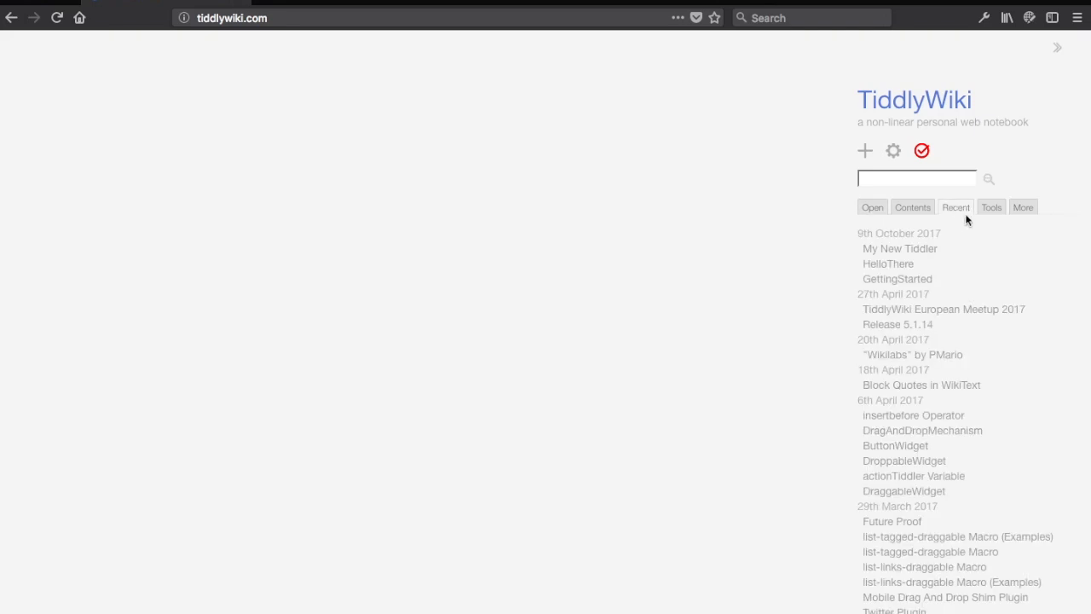
left_click(910, 254)
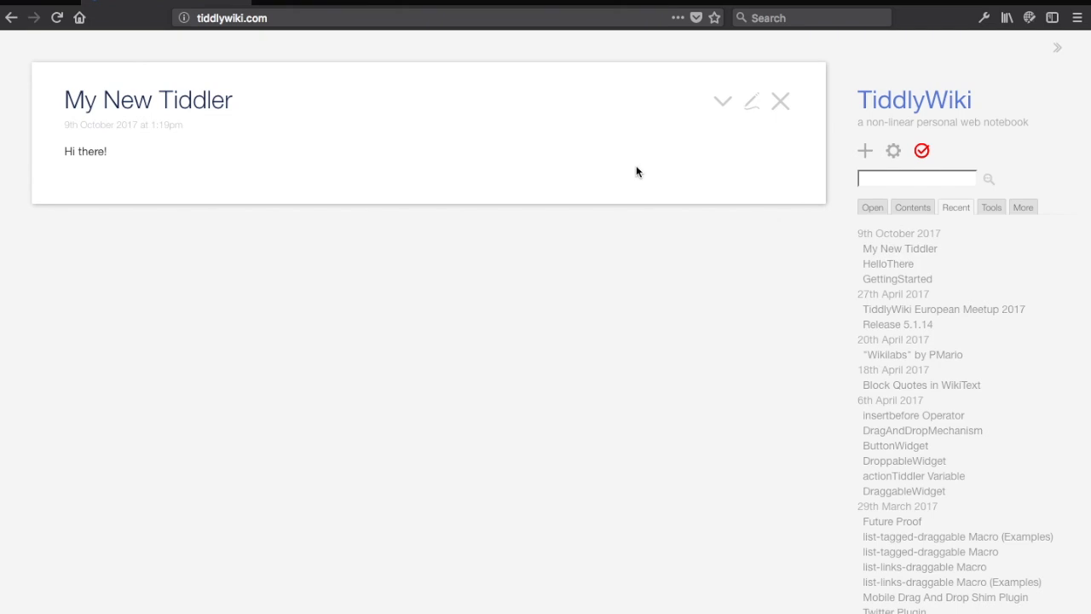
left_click(750, 104)
left_click_drag(929, 282, 862, 282)
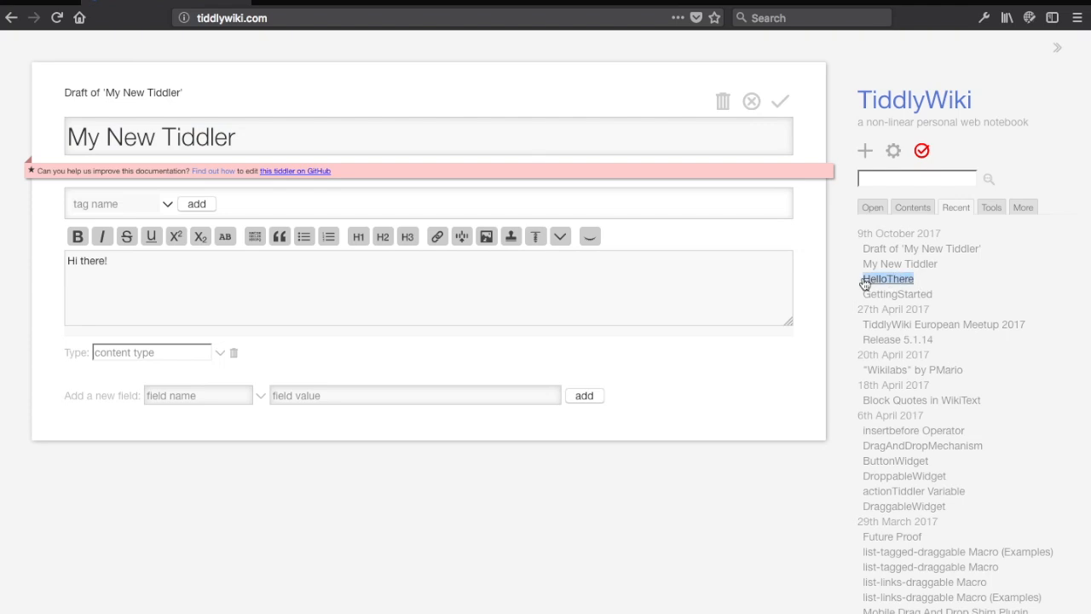
type("HelloThere")
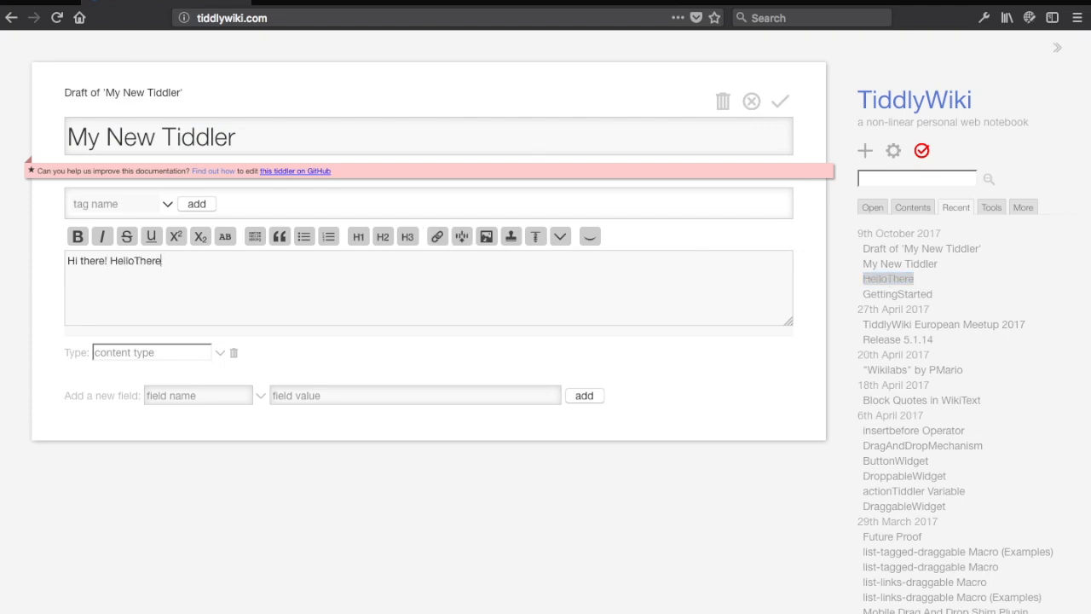
left_click(779, 101)
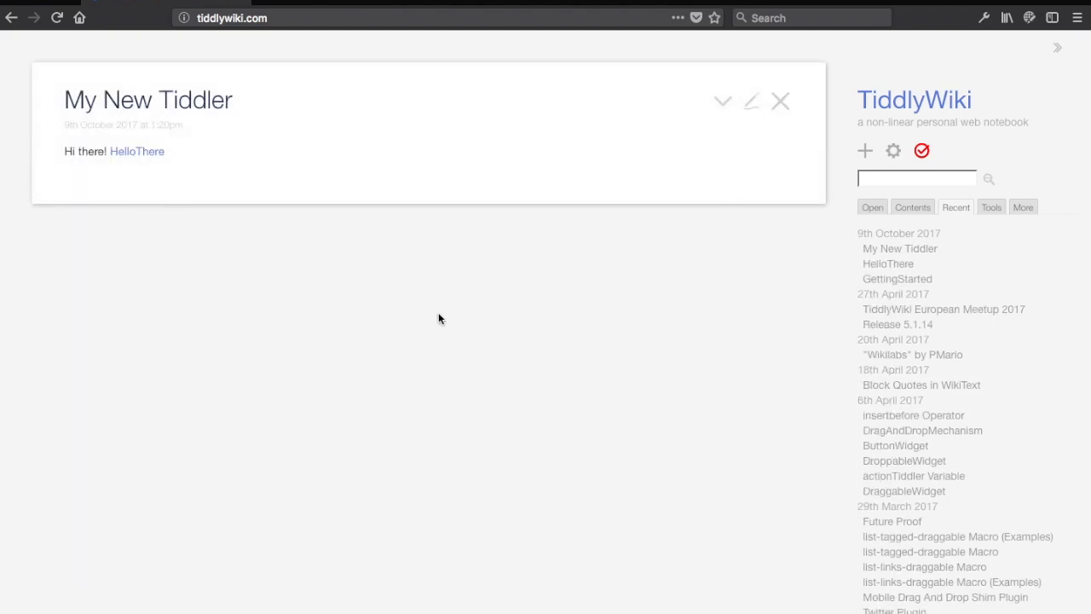
Step: Close and reopen My New Tiddler, follow its HelloThere link, and close the HelloThere tiddler again
left_click(779, 101)
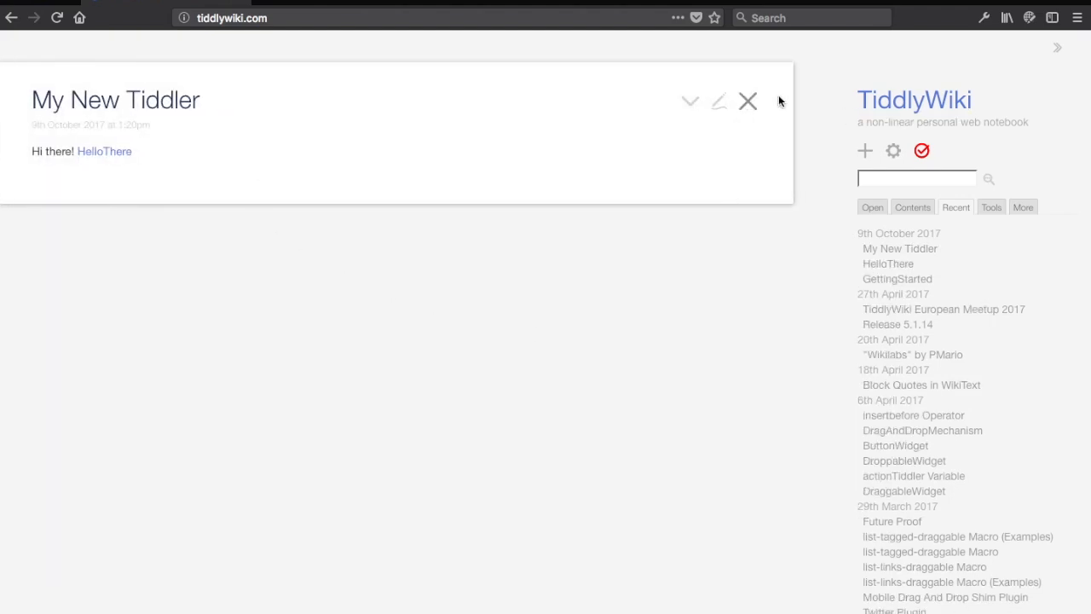
left_click(905, 249)
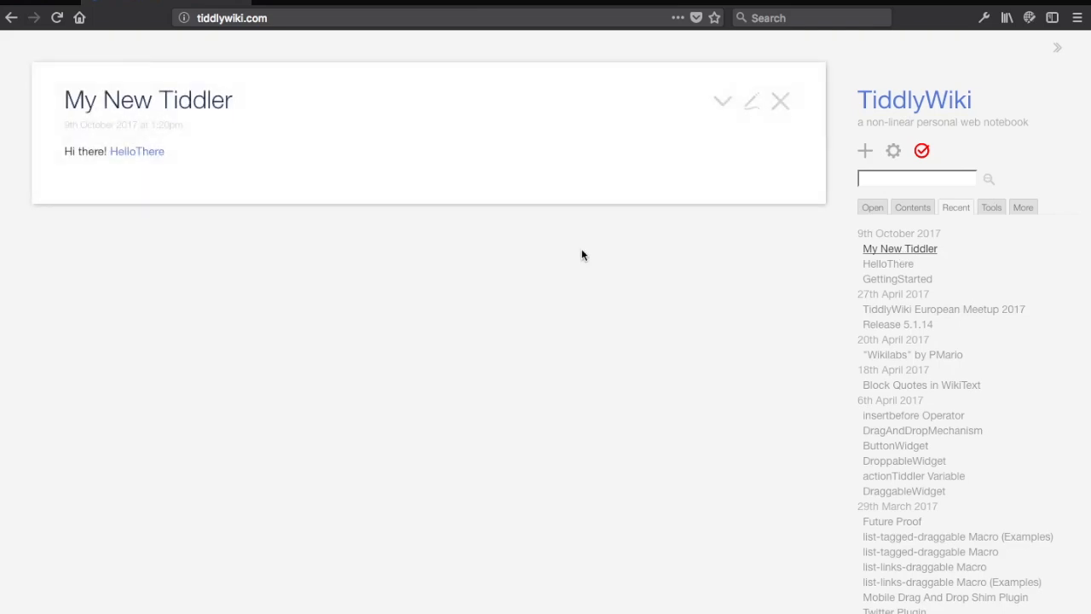
left_click(127, 152)
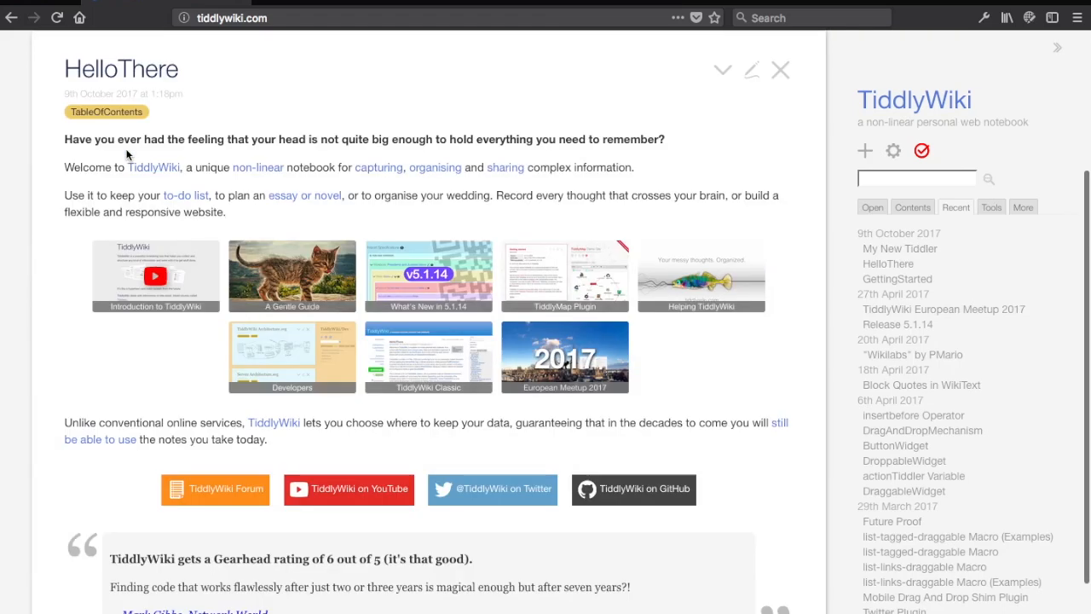
scroll(288, 338, "up", 3)
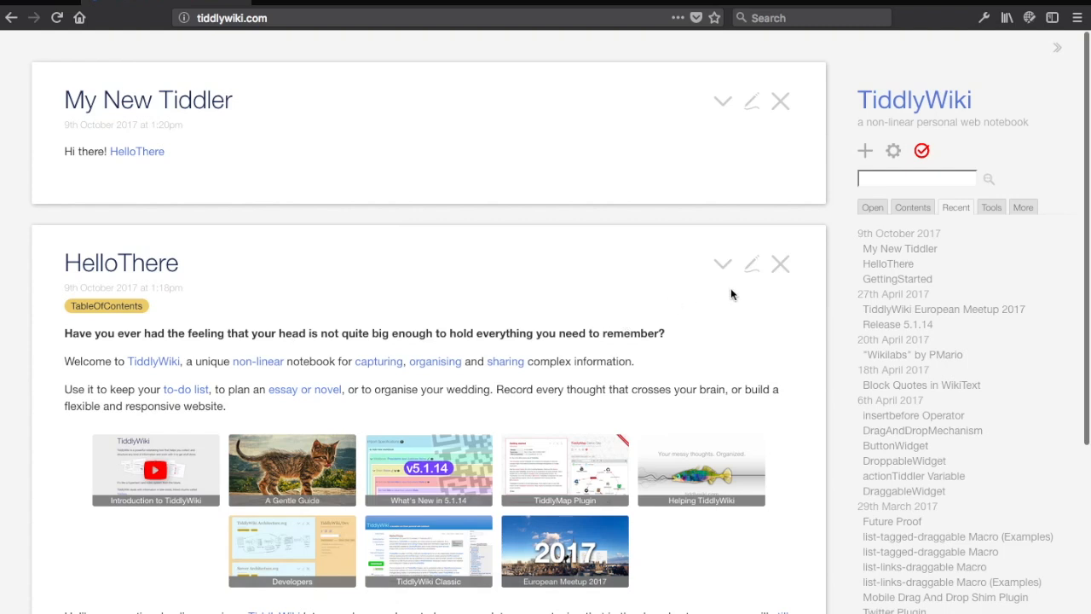
left_click(780, 263)
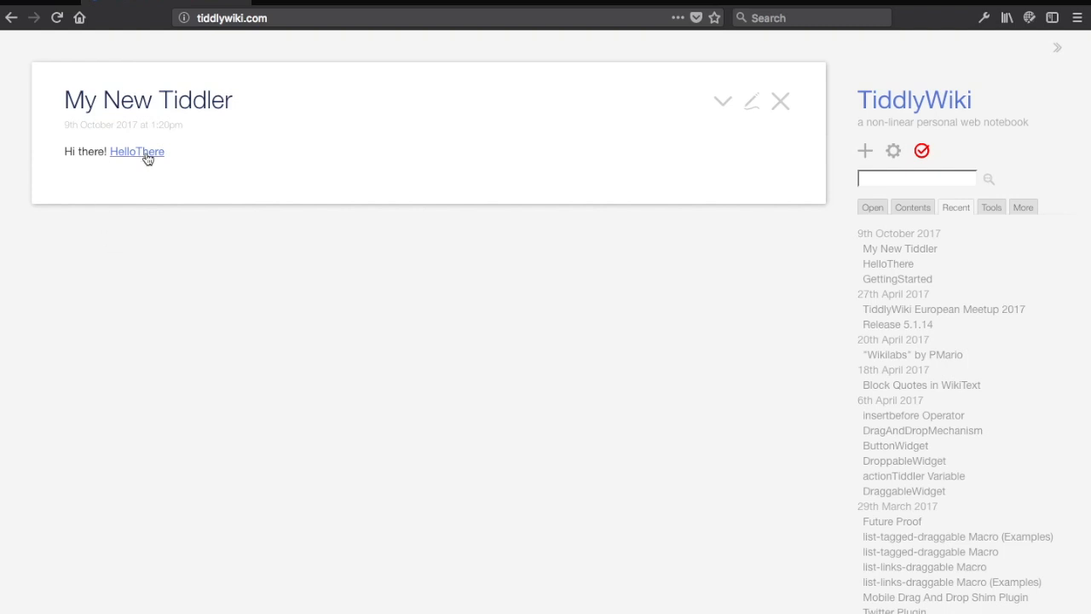
Step: Append ". [[TiddlyWiki European Meetup 2017]]" to My New Tiddler's text, save it, and test the link, closing the linked tiddler
left_click(752, 105)
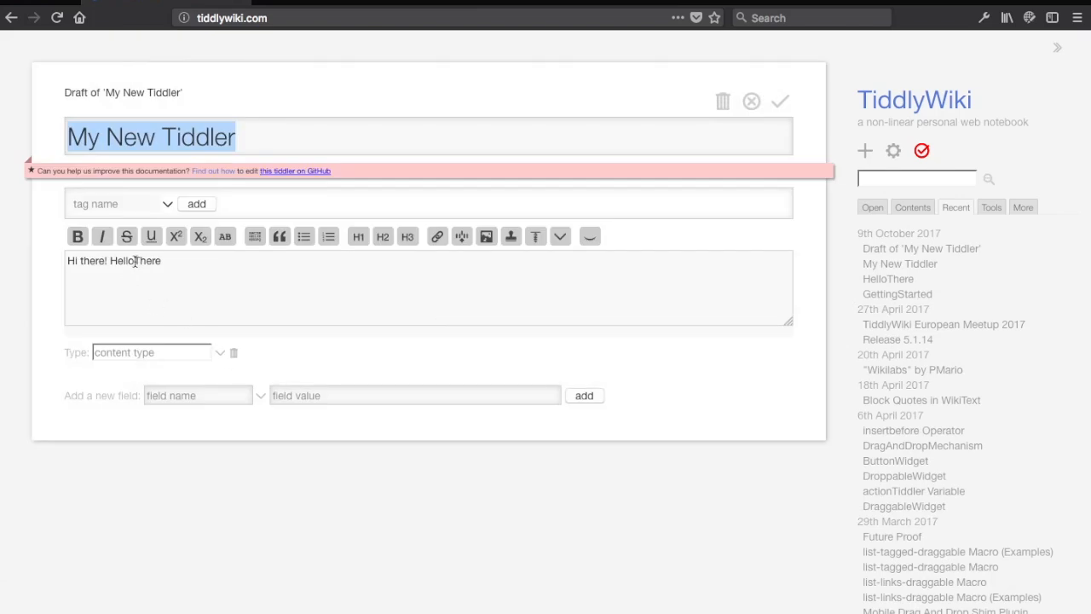
left_click(135, 260)
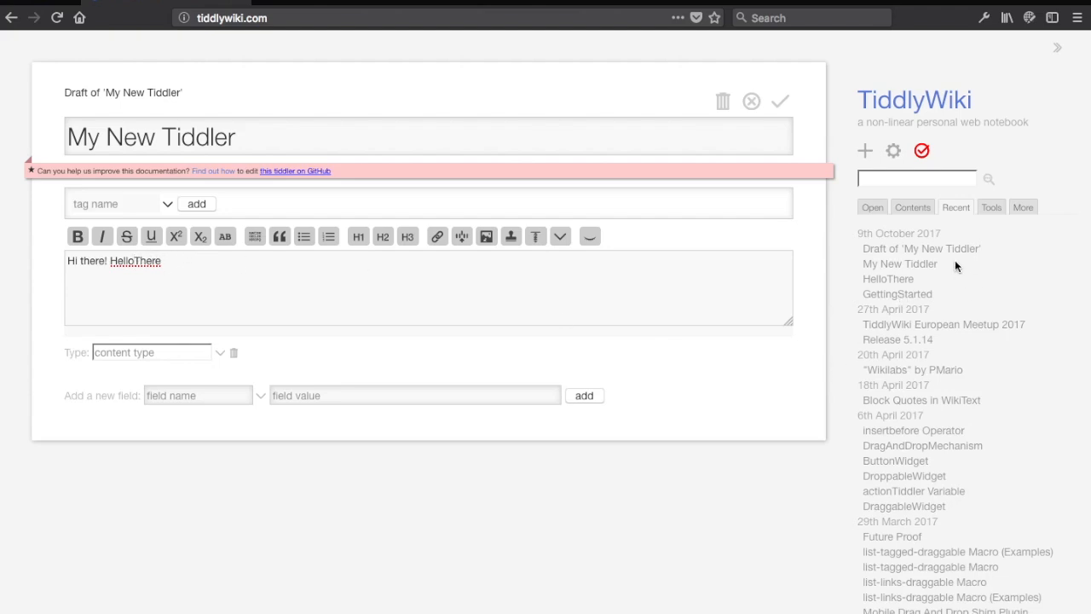
scroll(1002, 328, "down", 3)
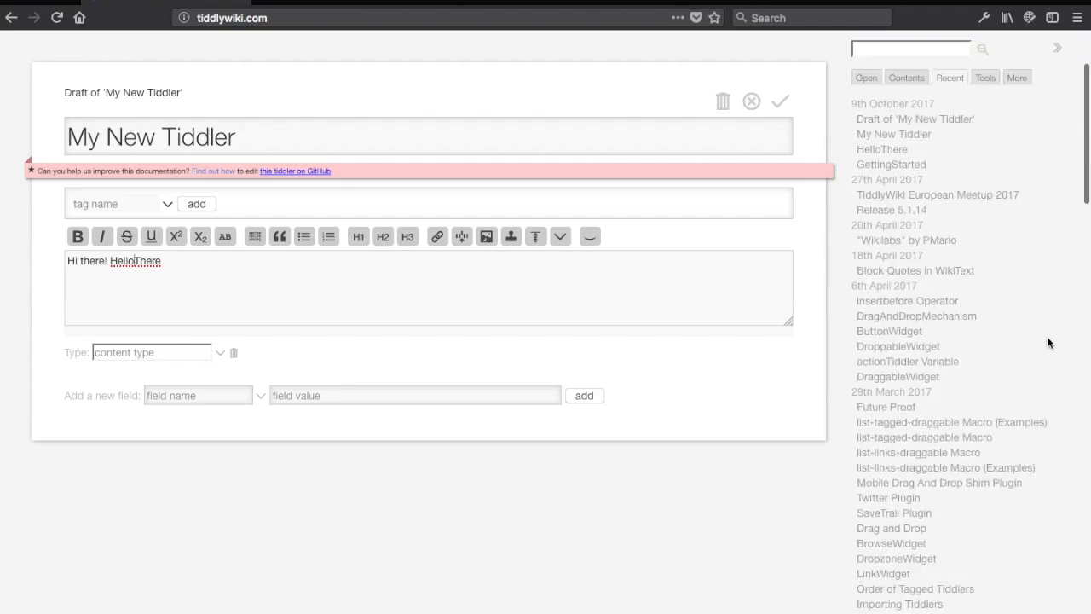
scroll(1024, 320, "up", 1)
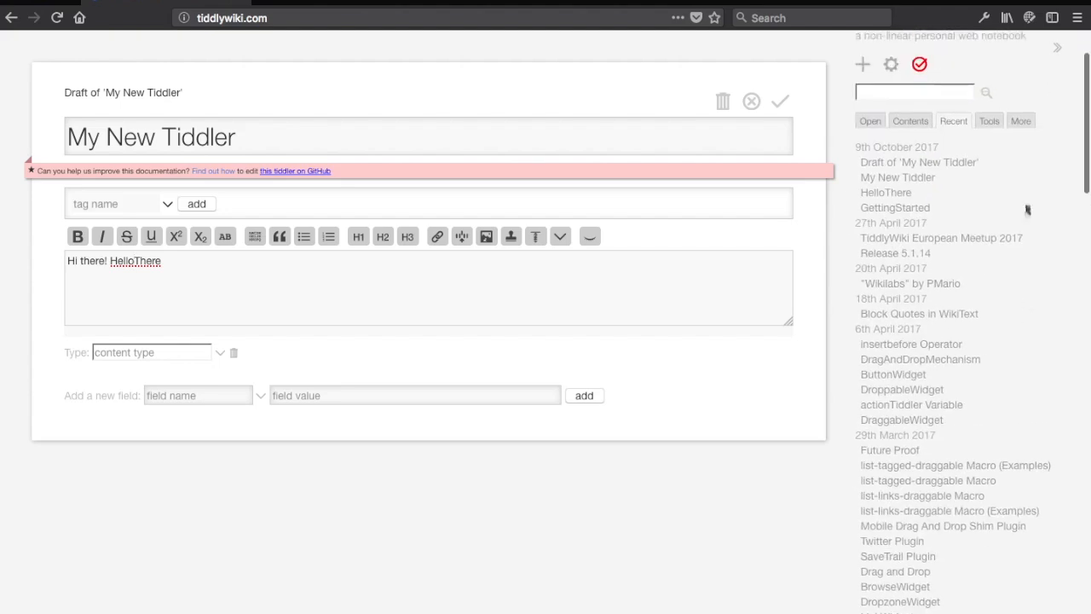
left_click_drag(1030, 233, 859, 240)
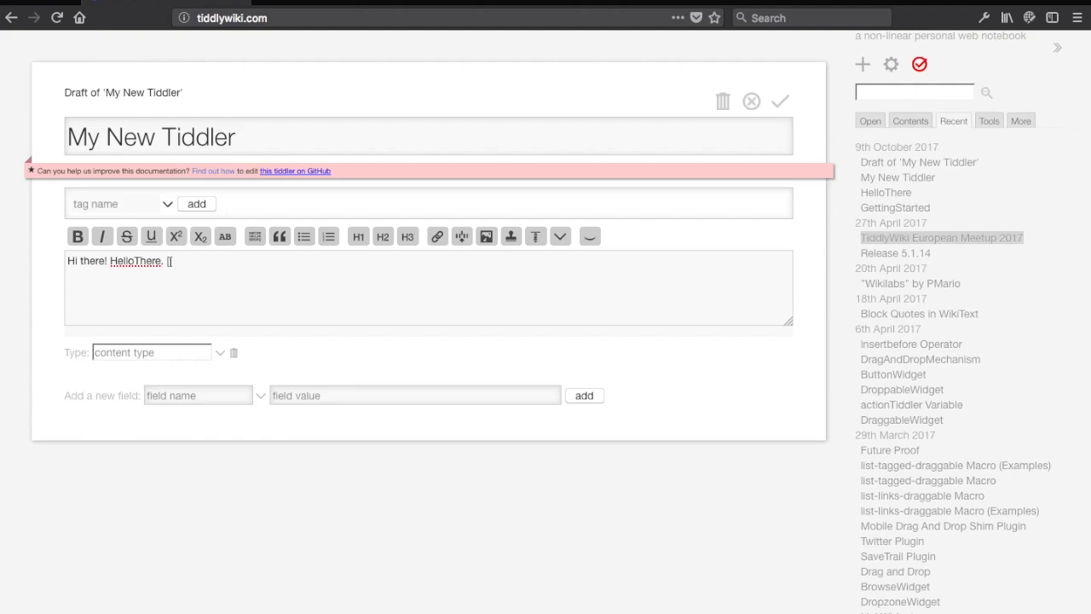
type("TiddlyWiki European Meetup 2017")
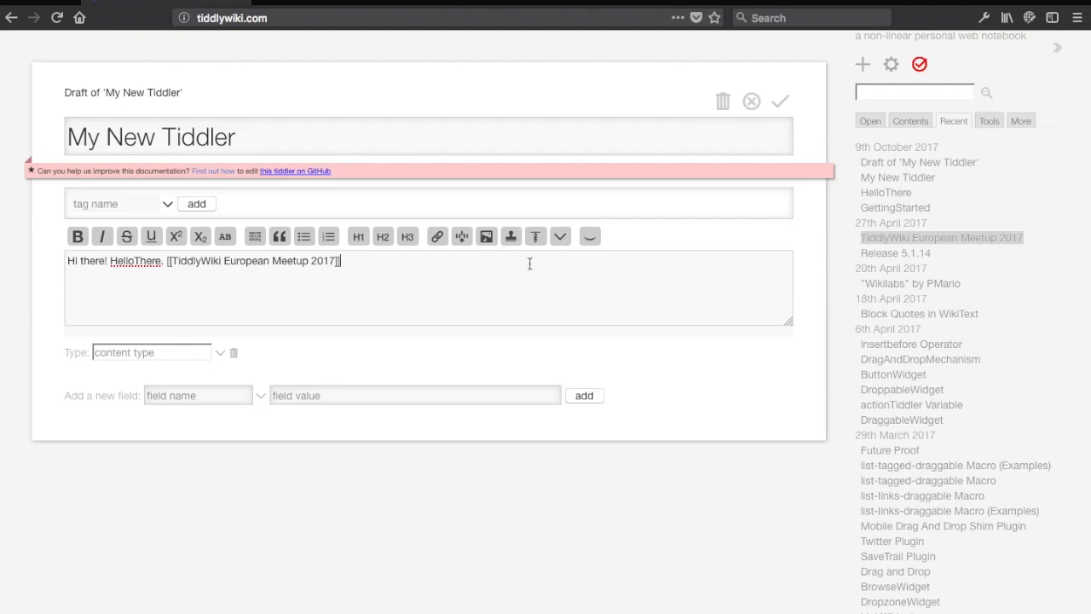
left_click(782, 99)
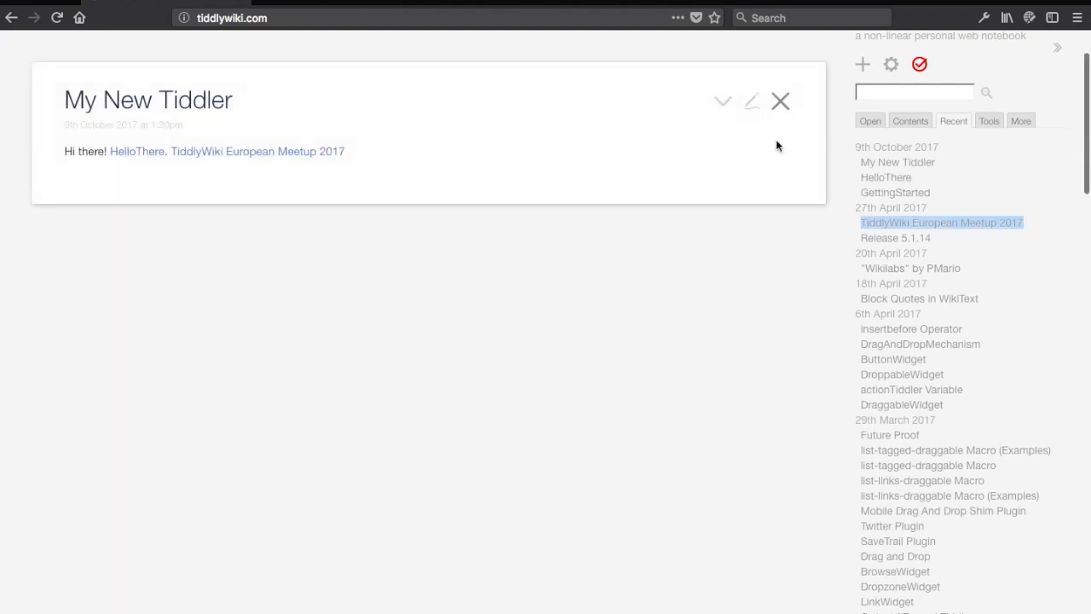
left_click(281, 156)
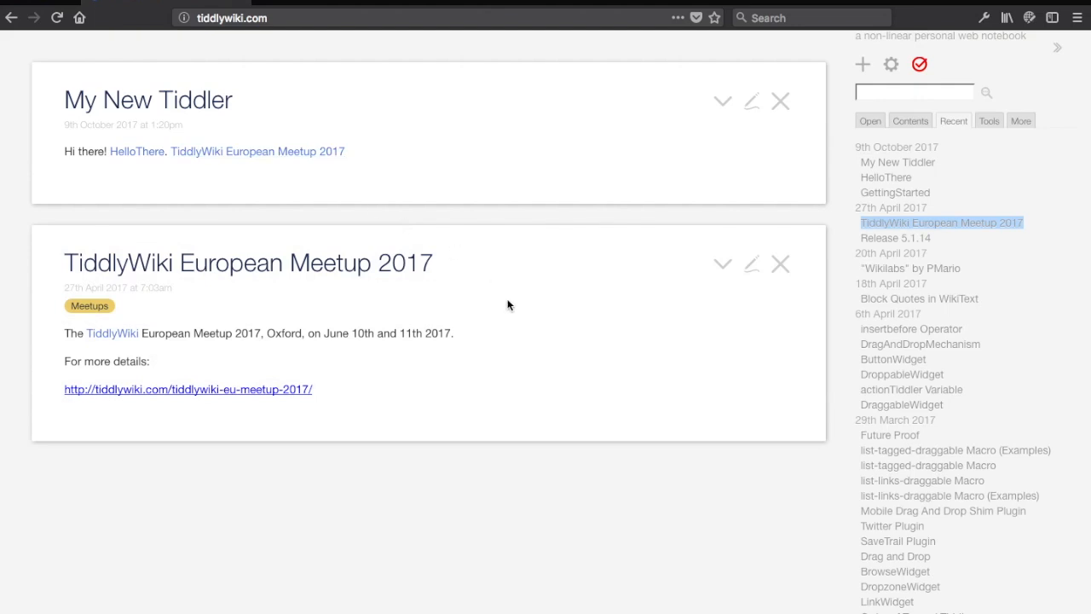
left_click(780, 264)
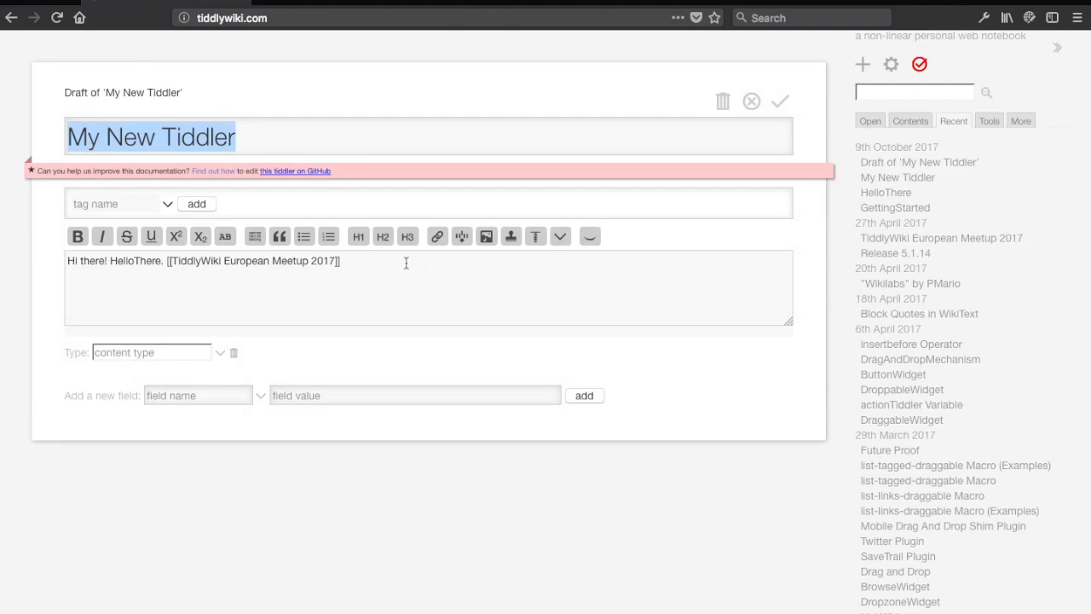
Step: Append the link "[[Another Tiddler]]" to the end of My New Tiddler's text and save it
left_click(404, 261)
type("[")
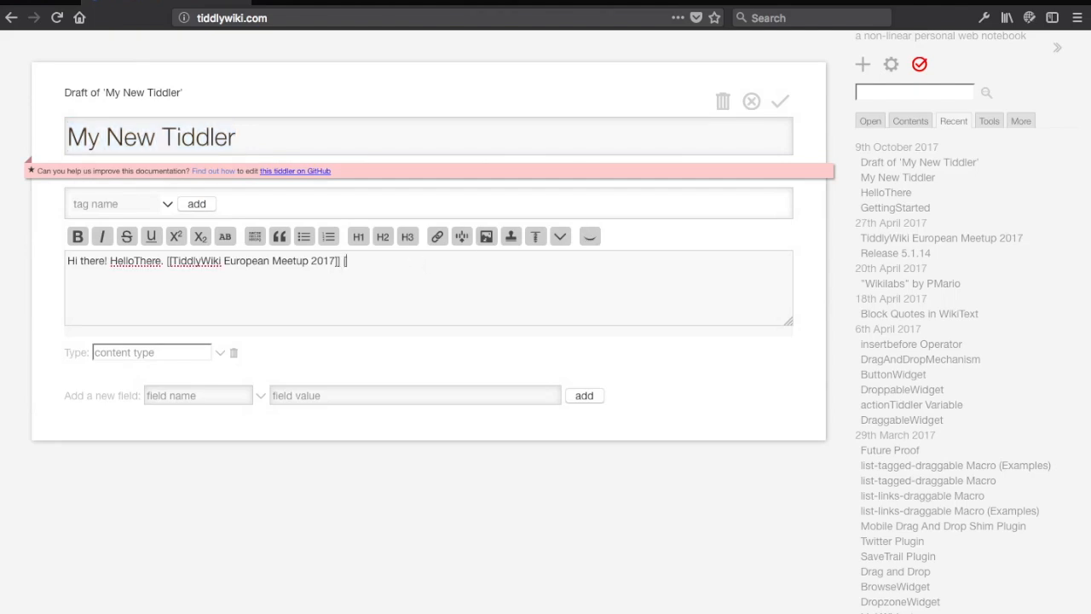
type("[Another Tiddler]]")
left_click(779, 103)
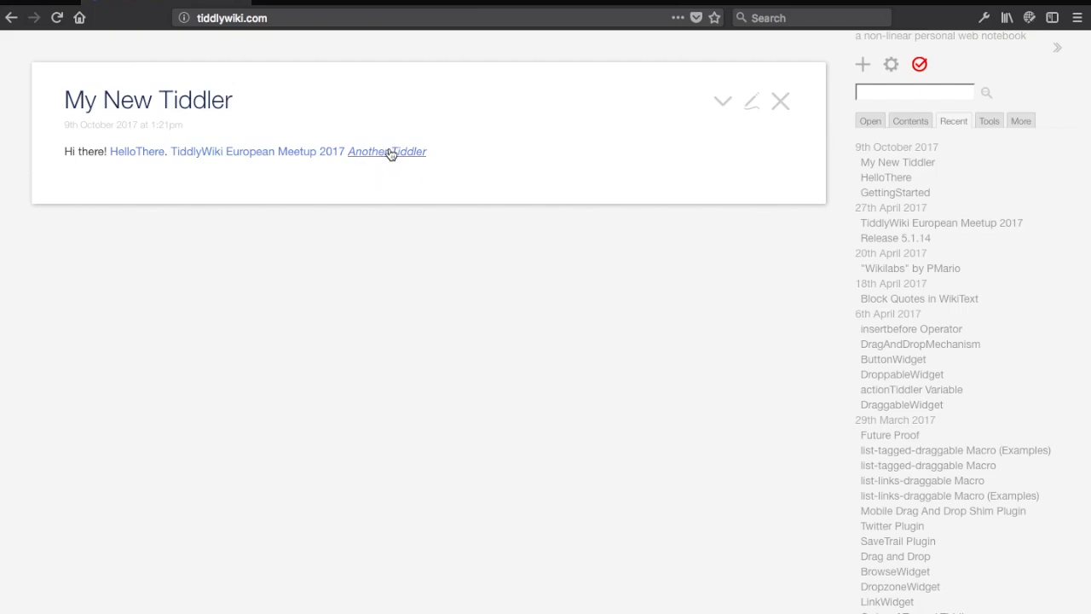
Step: Follow the Another Tiddler link and create the missing tiddler with the text "Phew!", saving it
left_click(388, 152)
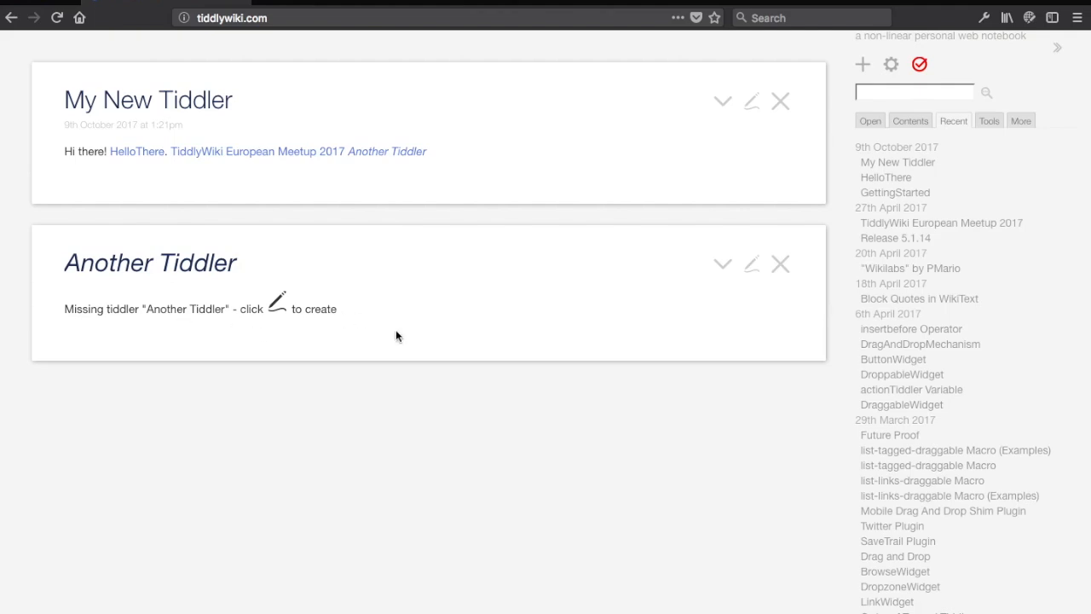
left_click(752, 268)
left_click(350, 450)
type("Phew!")
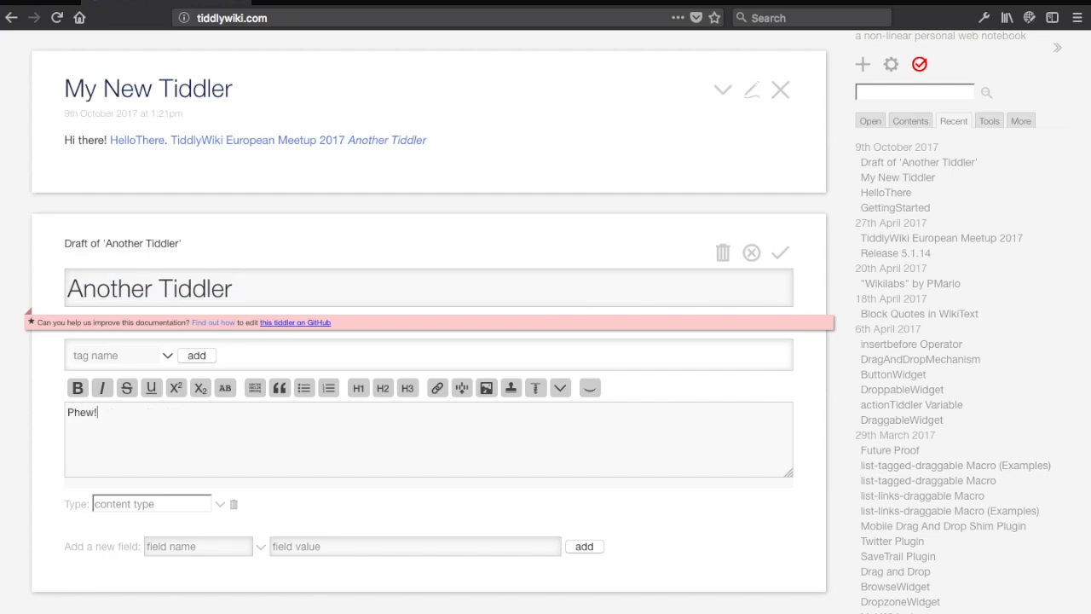
key("ctrl+Return")
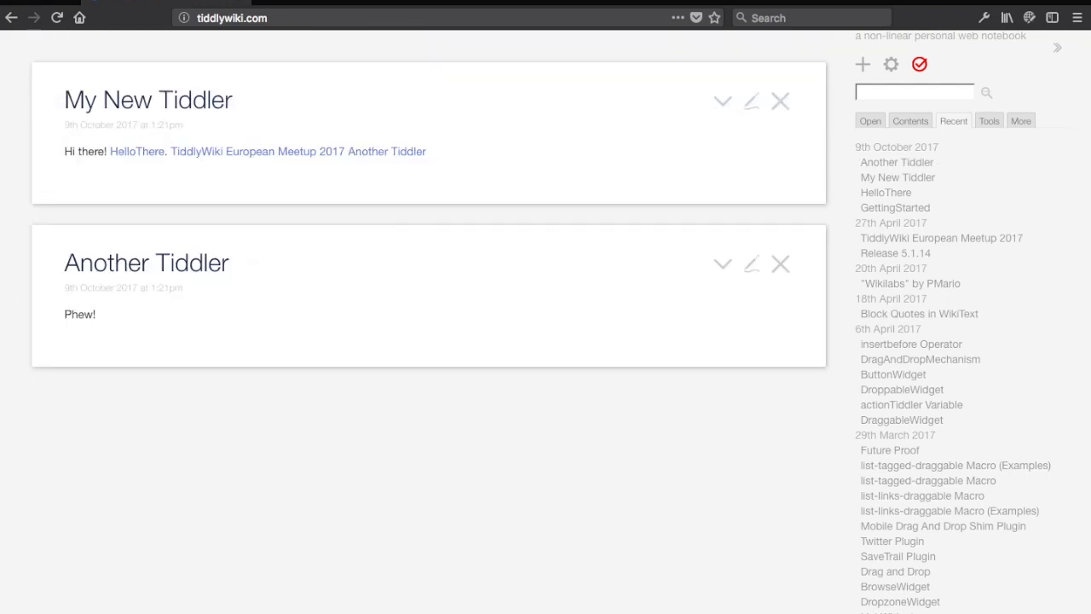
Step: Reopen Another Tiddler in edit mode, save it without changes, and close it
left_click(750, 269)
left_click(437, 435)
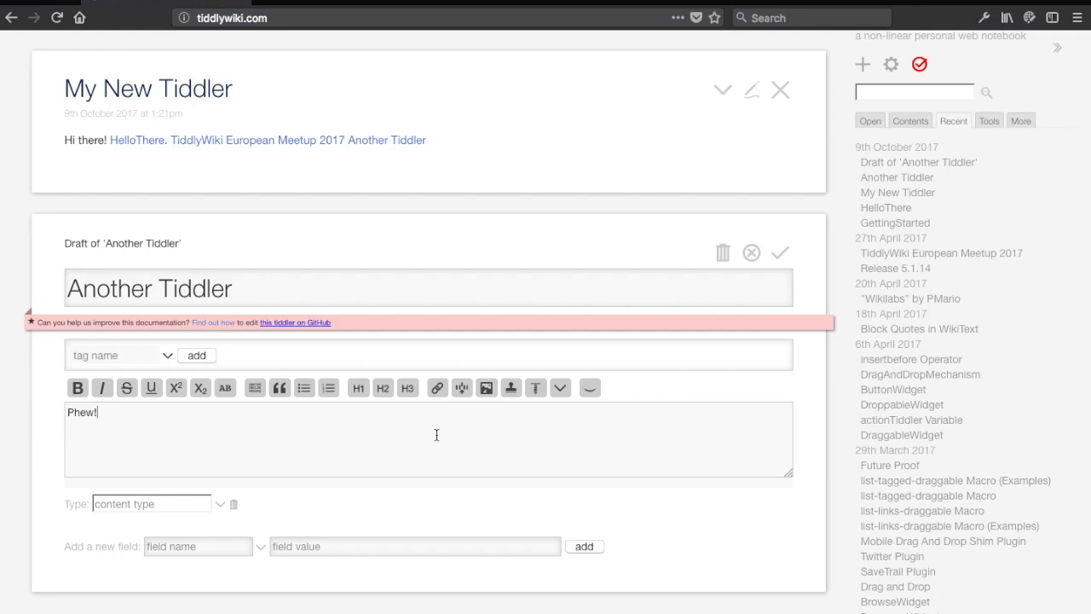
key("ctrl+Return")
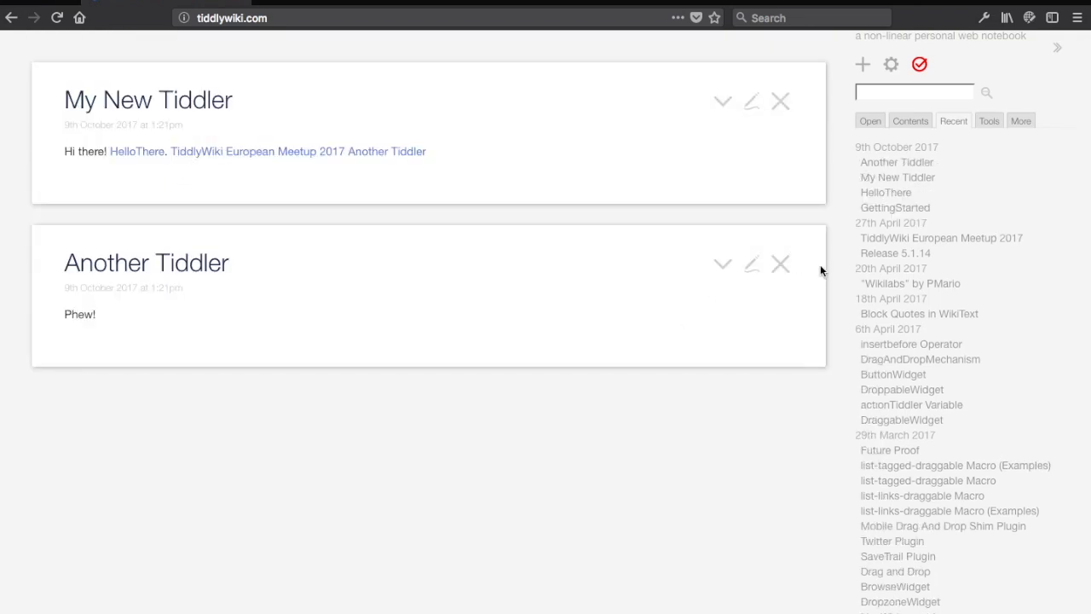
left_click(780, 263)
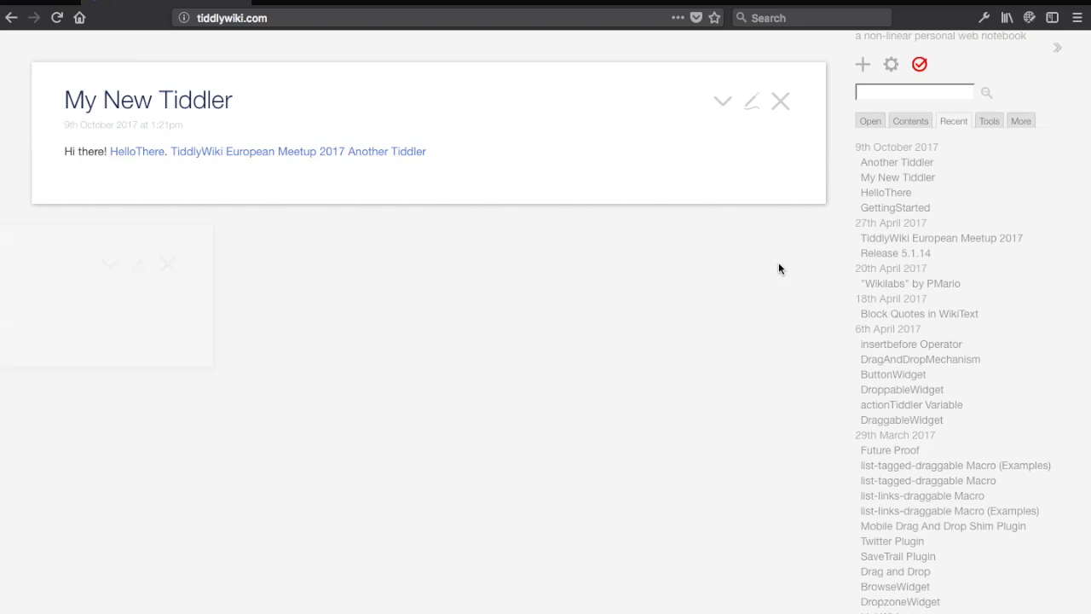
Step: Follow My New Tiddler's link to Another Tiddler, then close both tiddlers
left_click(374, 161)
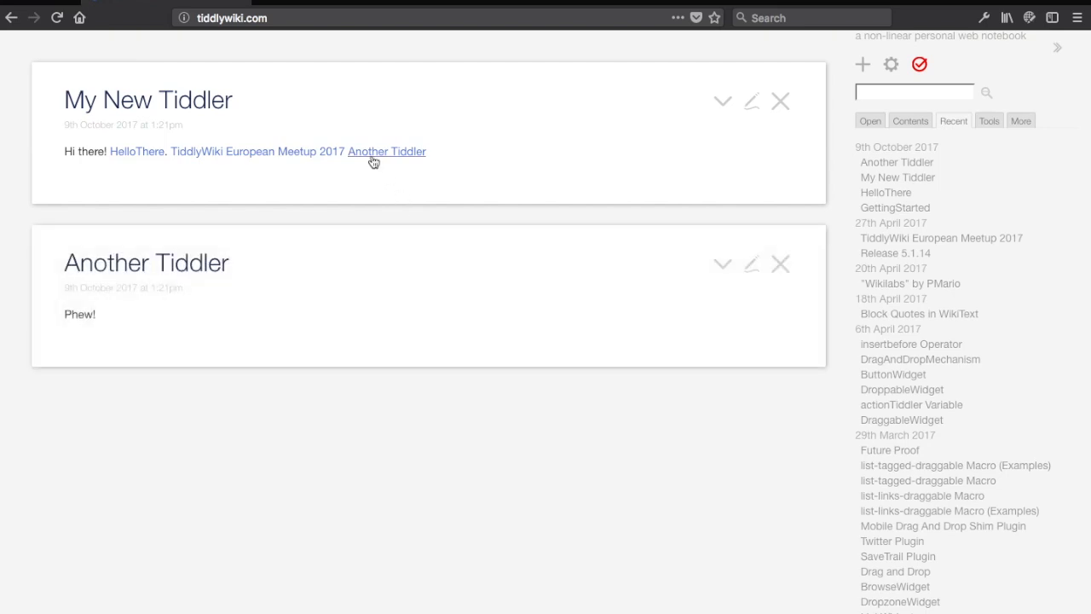
left_click(780, 263)
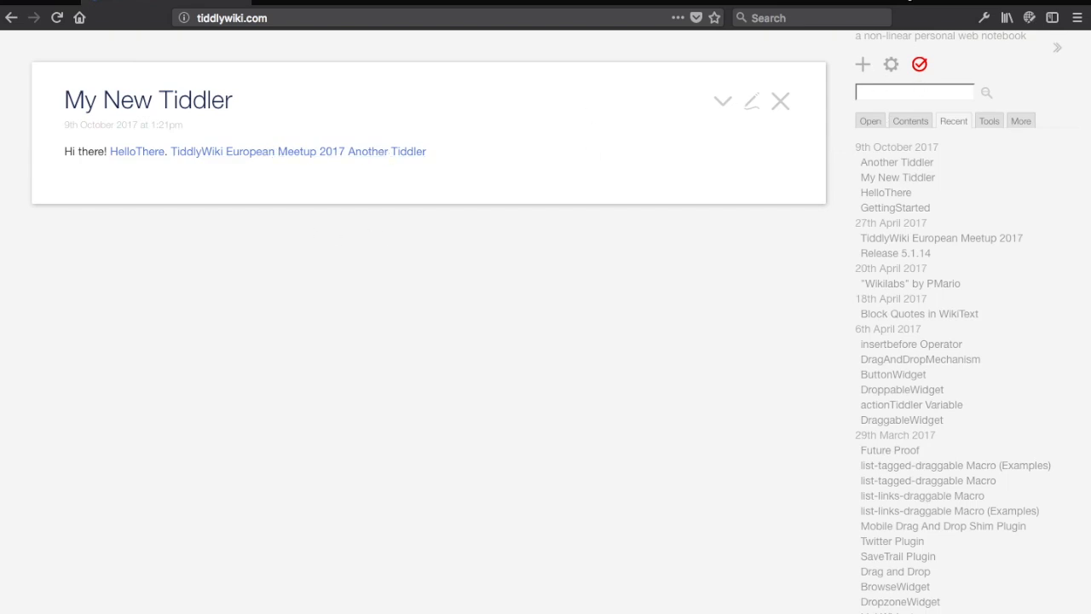
left_click(781, 102)
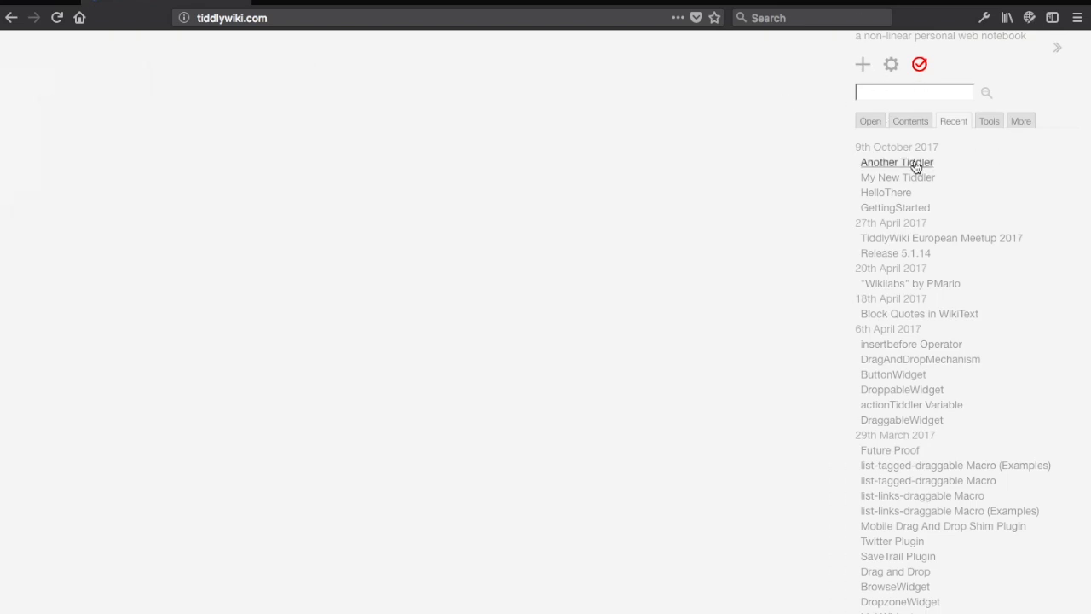
Step: Reopen Another Tiddler, HelloThere and My New Tiddler from the recent list, then close all except My New Tiddler
left_click(916, 165)
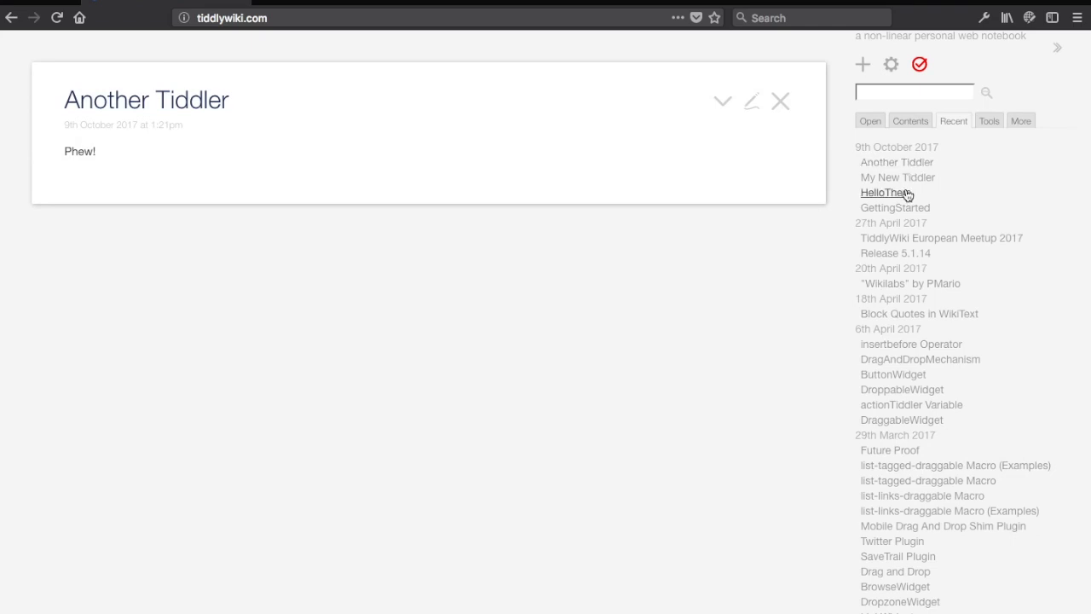
left_click(907, 192)
left_click(906, 178)
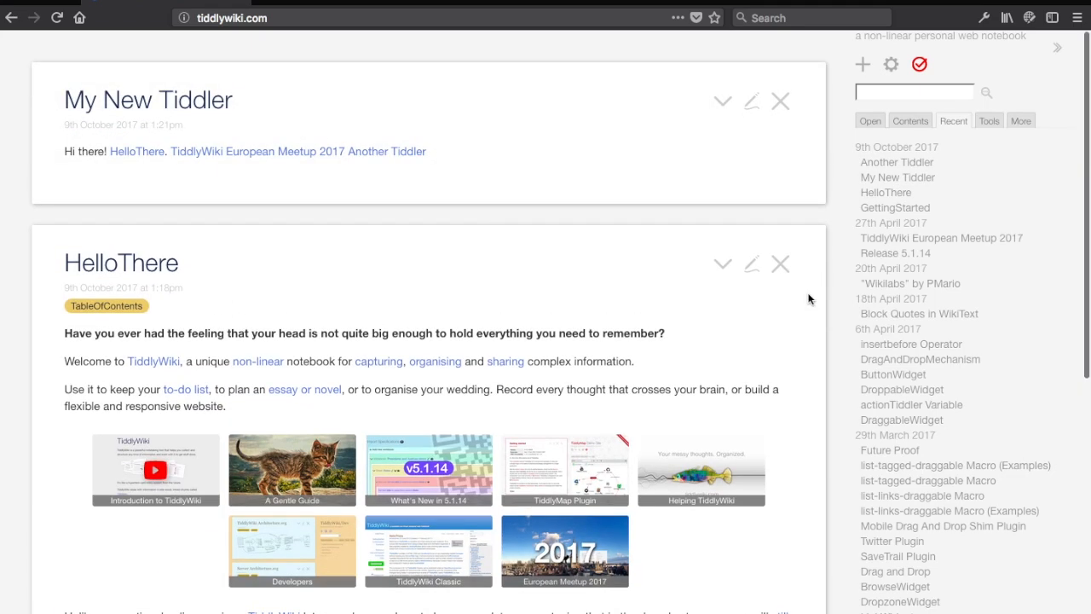
left_click(780, 264)
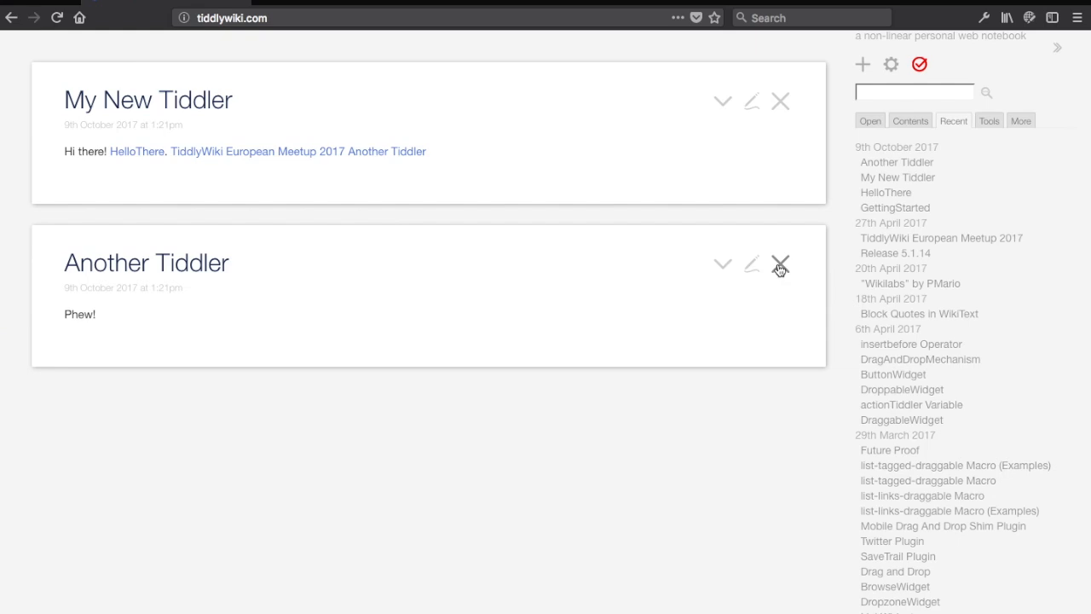
left_click(780, 266)
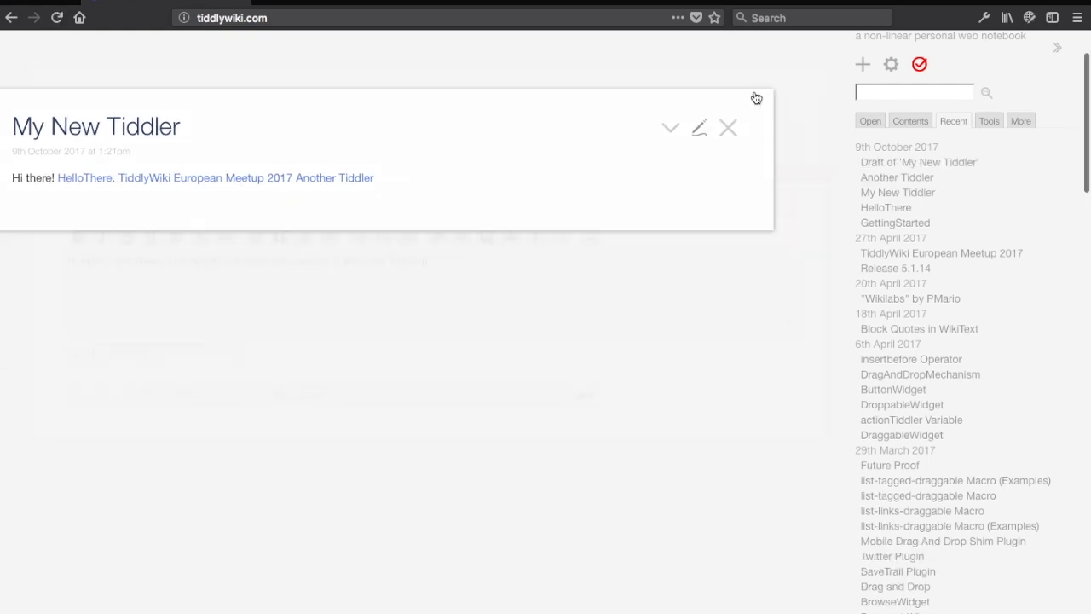
Step: Edit My New Tiddler to add the existing tag About, and save the tiddler
left_click(754, 99)
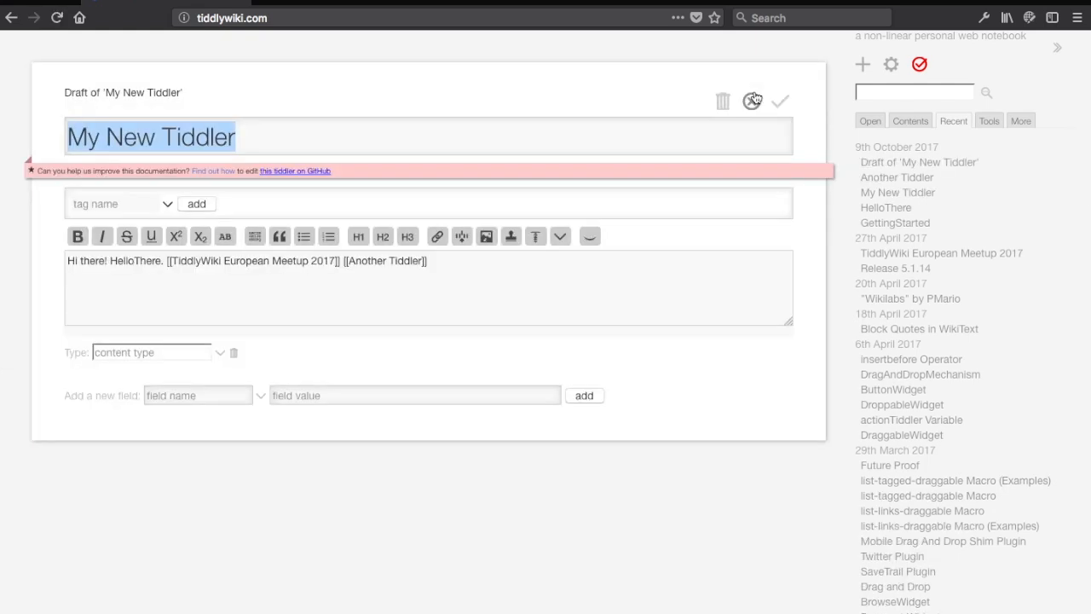
left_click(133, 204)
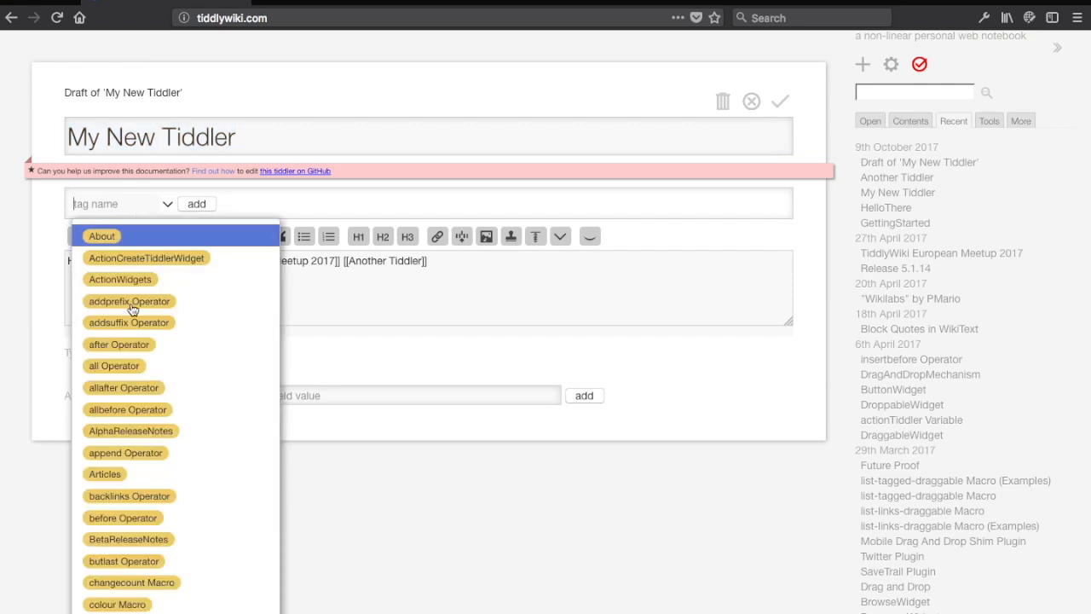
scroll(136, 462, "down", 1)
scroll(136, 415, "down", 10)
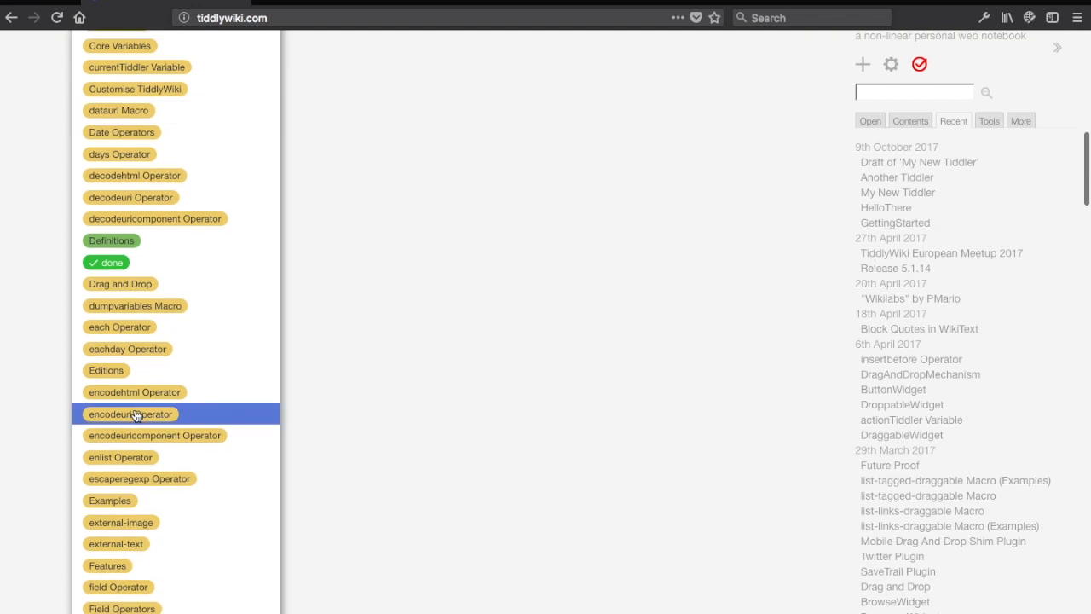
scroll(137, 415, "up", 10)
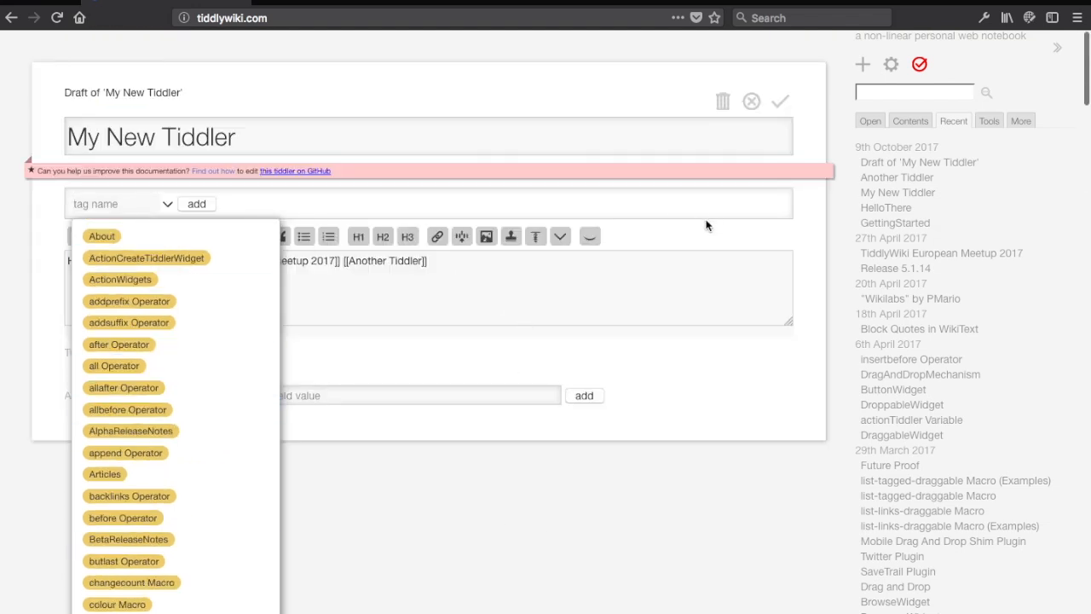
left_click(101, 237)
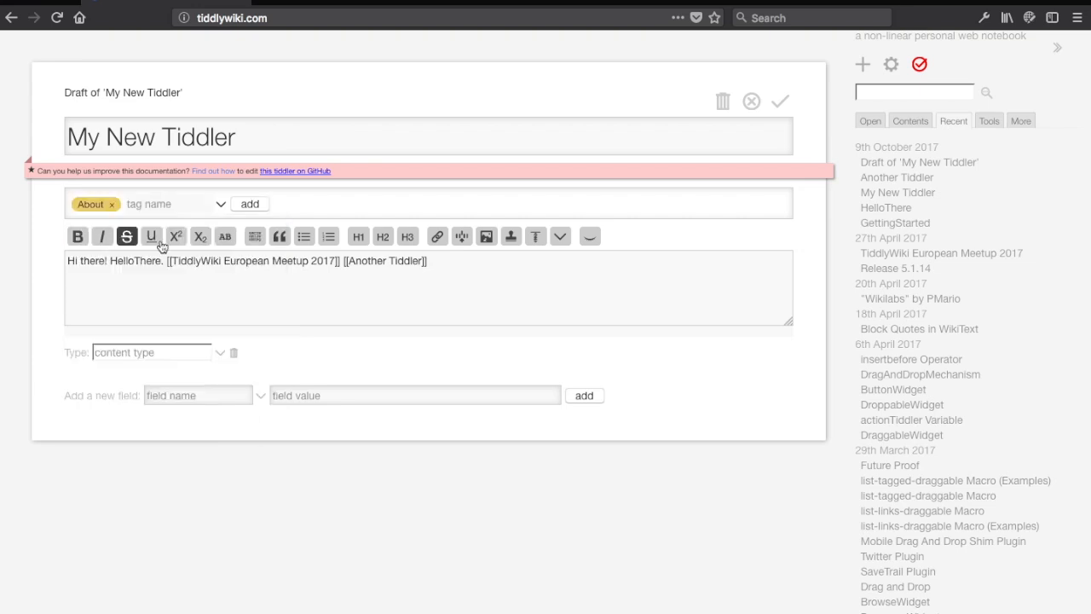
left_click(778, 107)
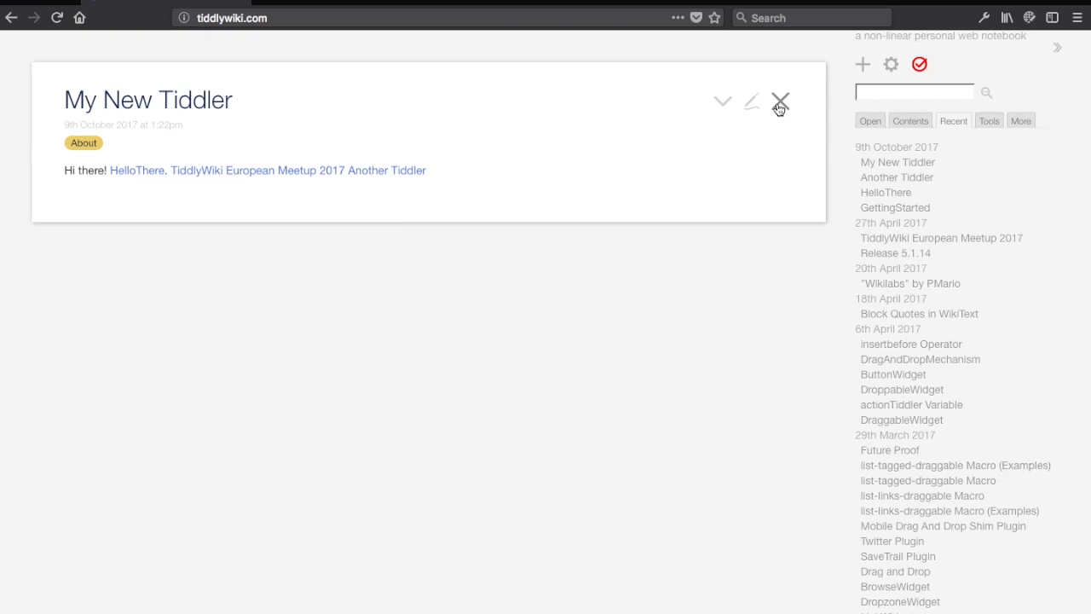
Step: View the tiddlers sharing the About tag, open History of TiddlyWiki to look through it, and close it
left_click(85, 143)
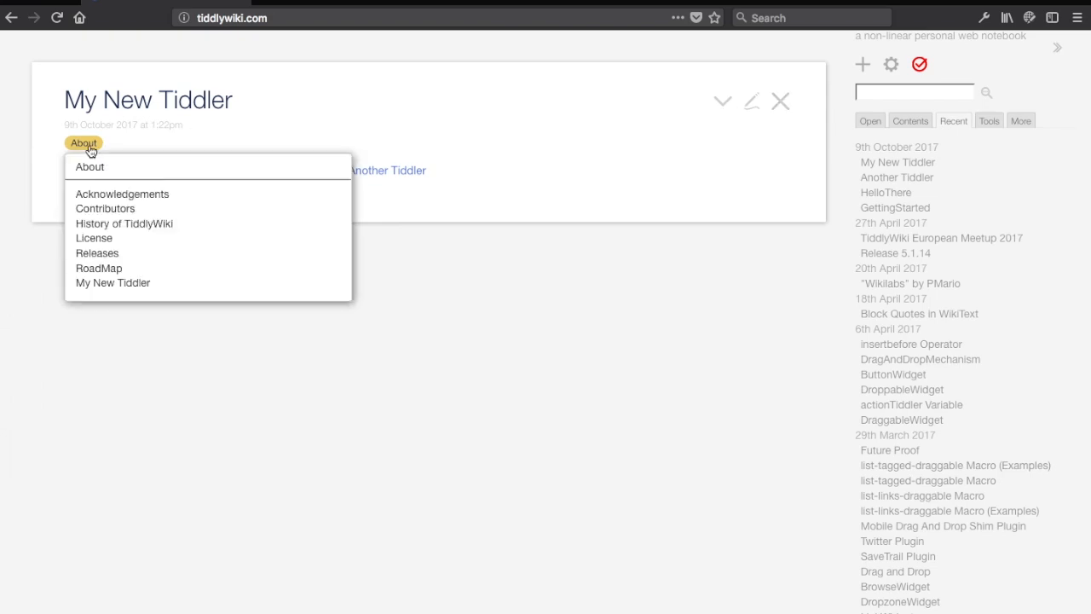
left_click(117, 221)
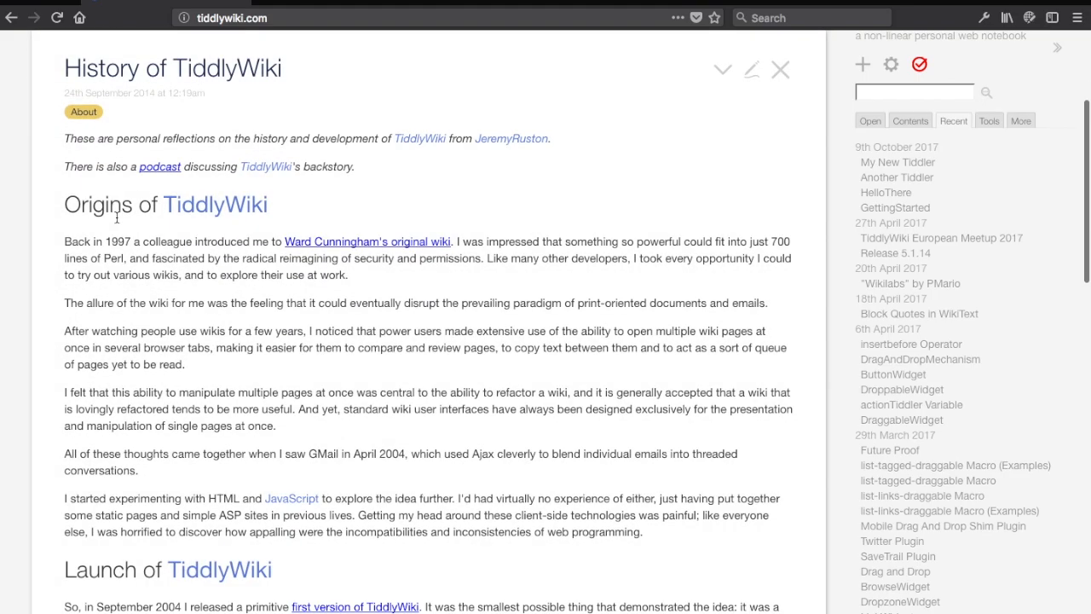
scroll(265, 367, "down", 6)
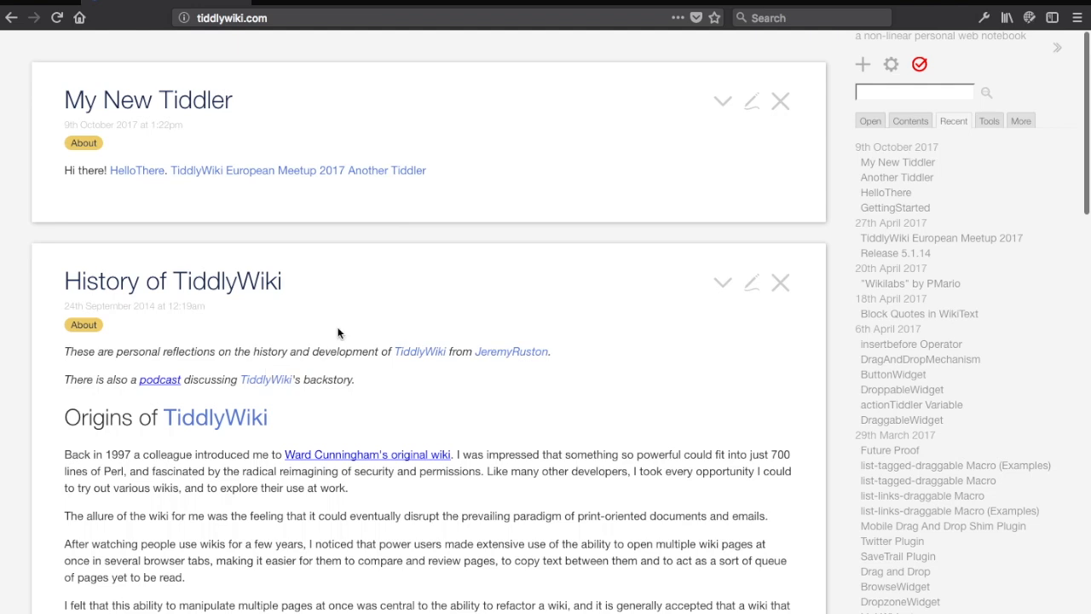
left_click(780, 284)
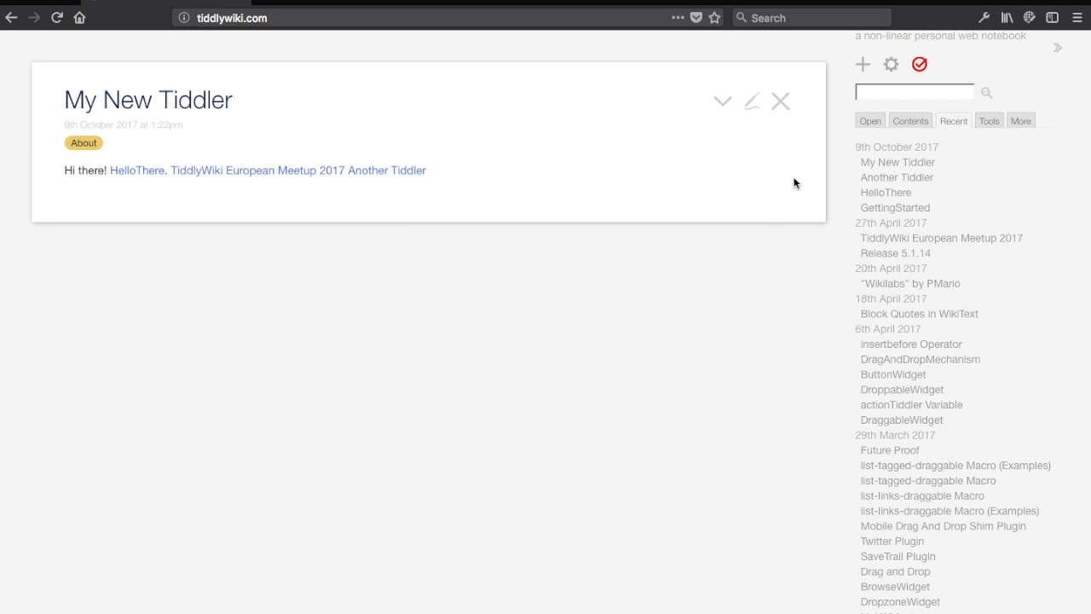
Step: Close My New Tiddler, reopen HelloThere from the recent list, and close every open tiddler
left_click(780, 101)
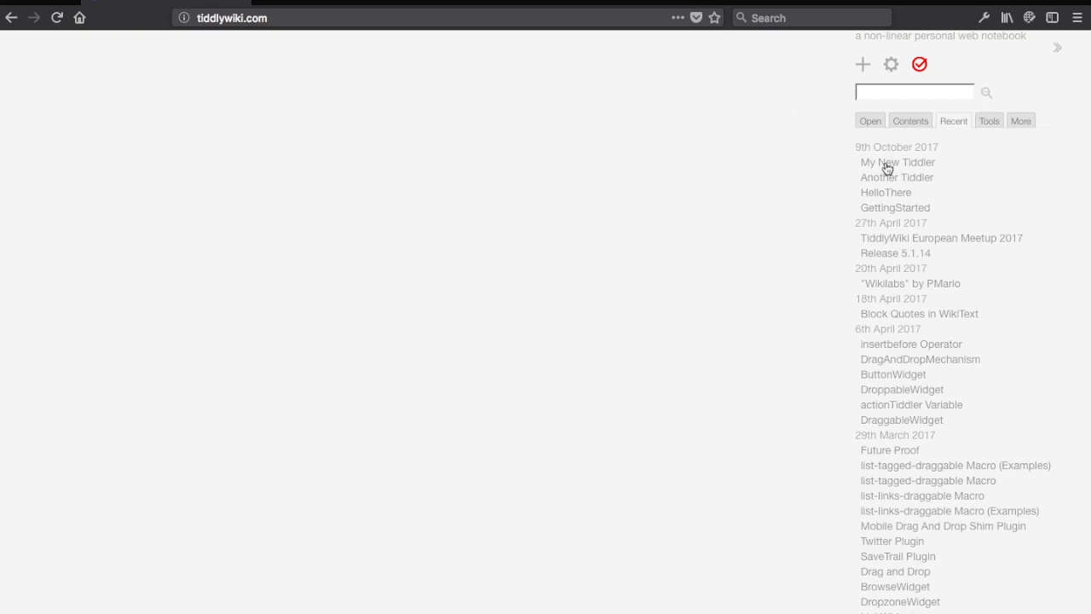
left_click(886, 192)
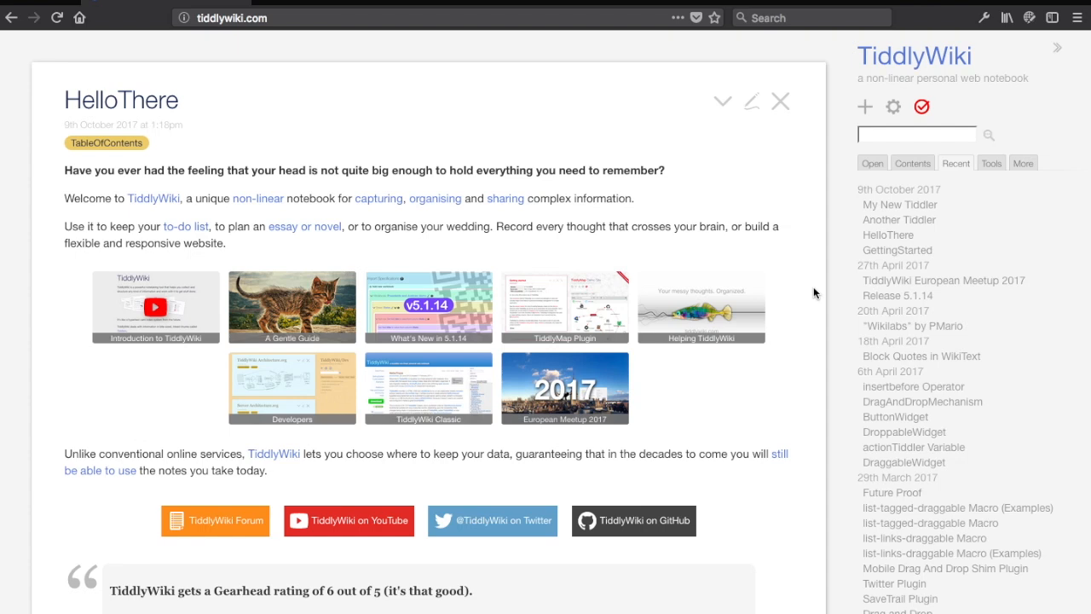
left_click(780, 103)
left_click(779, 103)
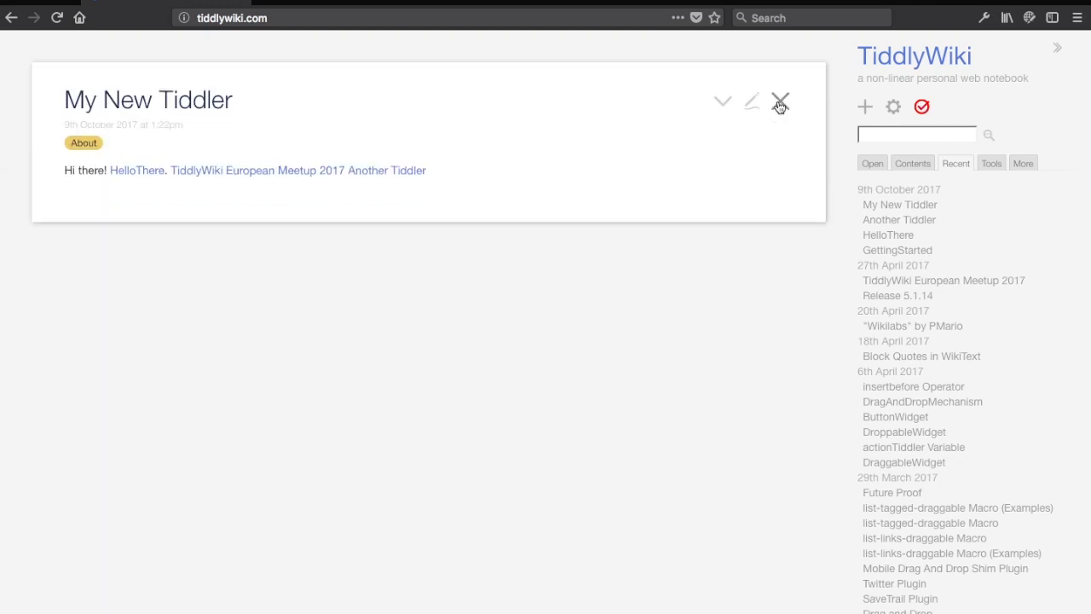
left_click(780, 103)
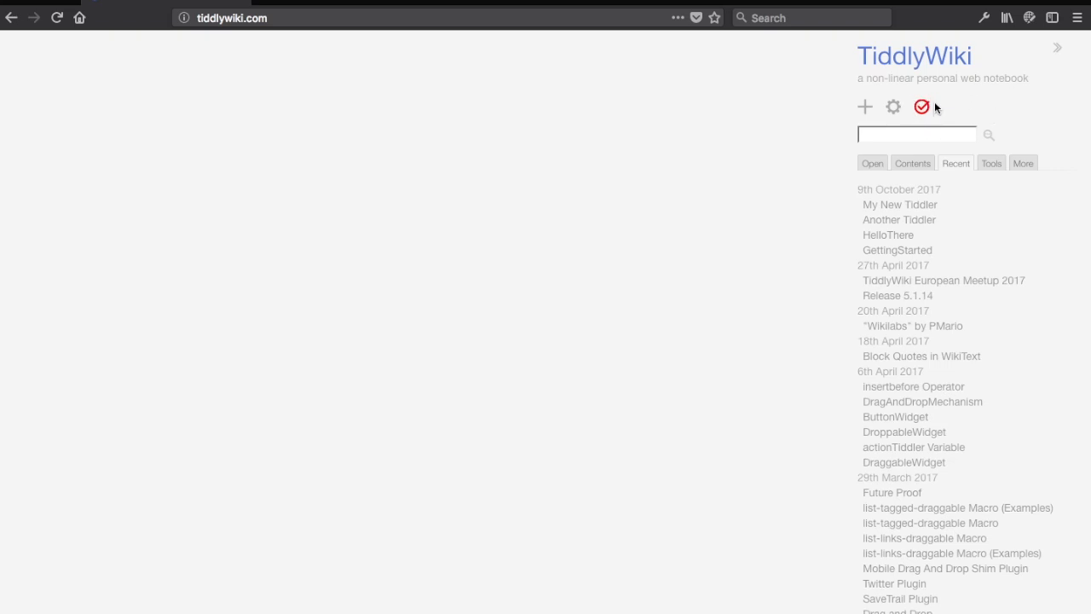
Step: Try to close the unsaved wiki's browser tab, choosing to stay on the page
left_click(240, 1)
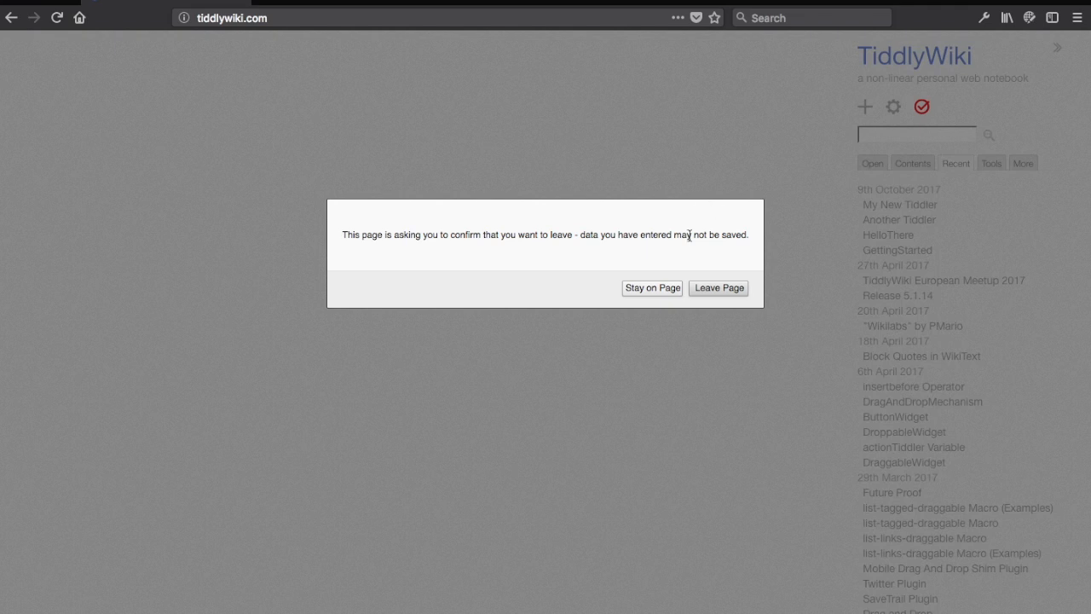
left_click(657, 290)
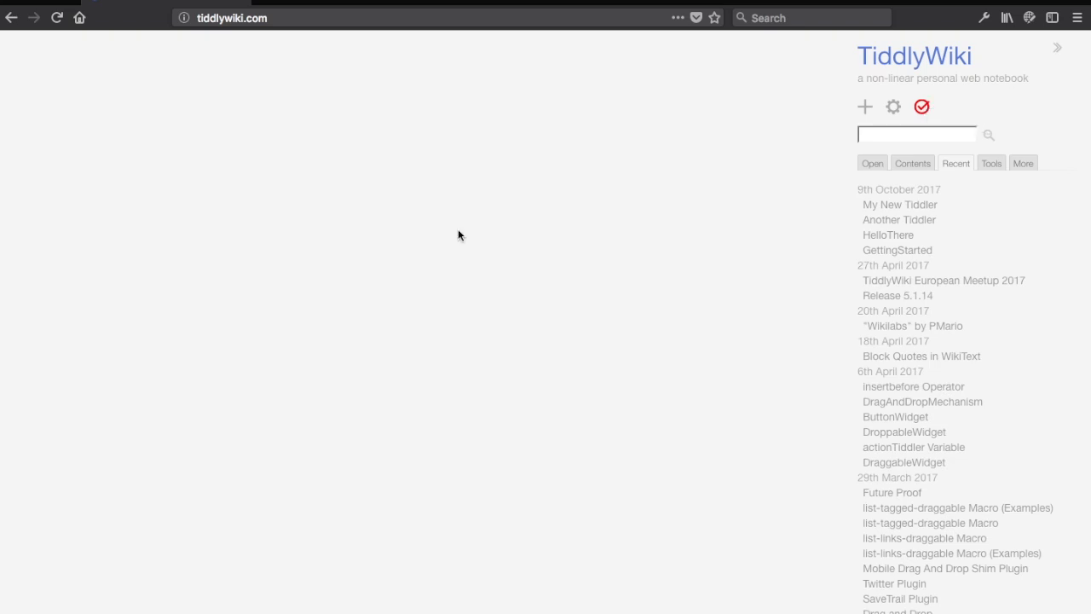
Step: Save the wiki through the browser as a complete web page on the Desktop and open the saved HTML file
left_click(189, 0)
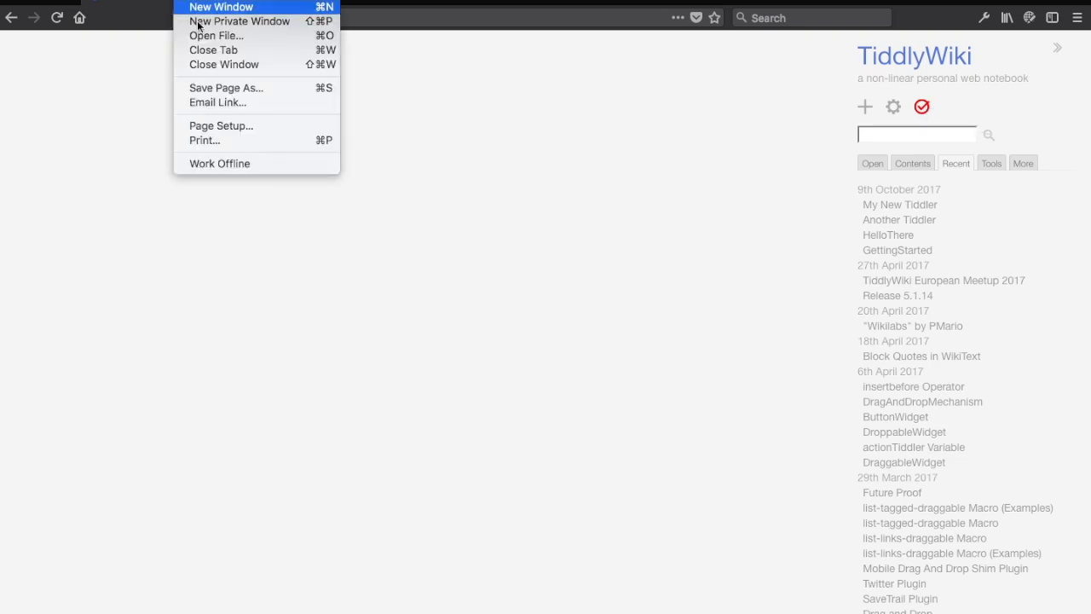
left_click(213, 92)
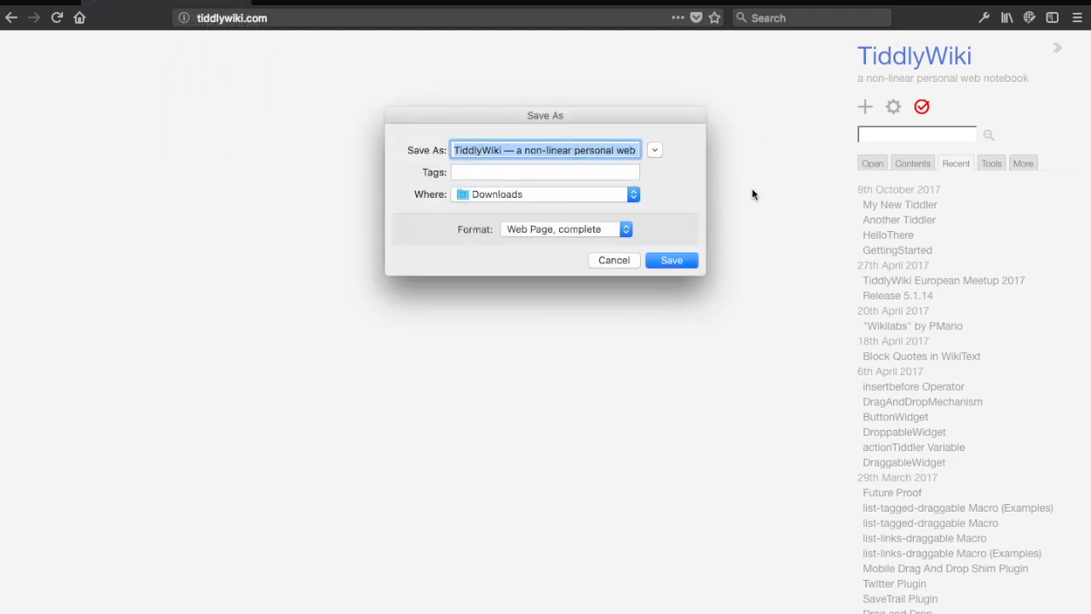
left_click(632, 193)
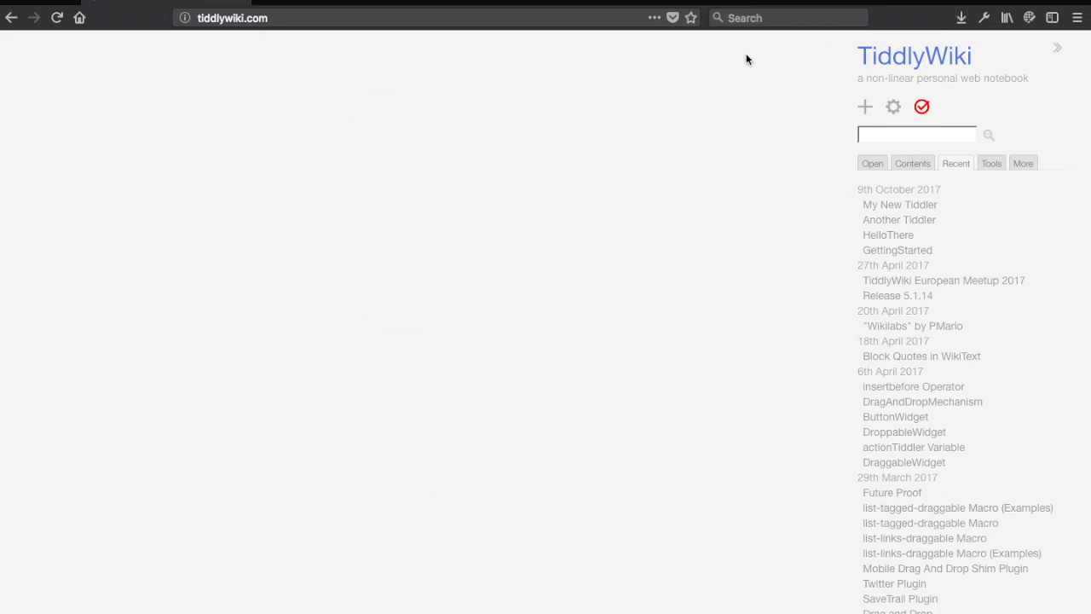
key("super+n")
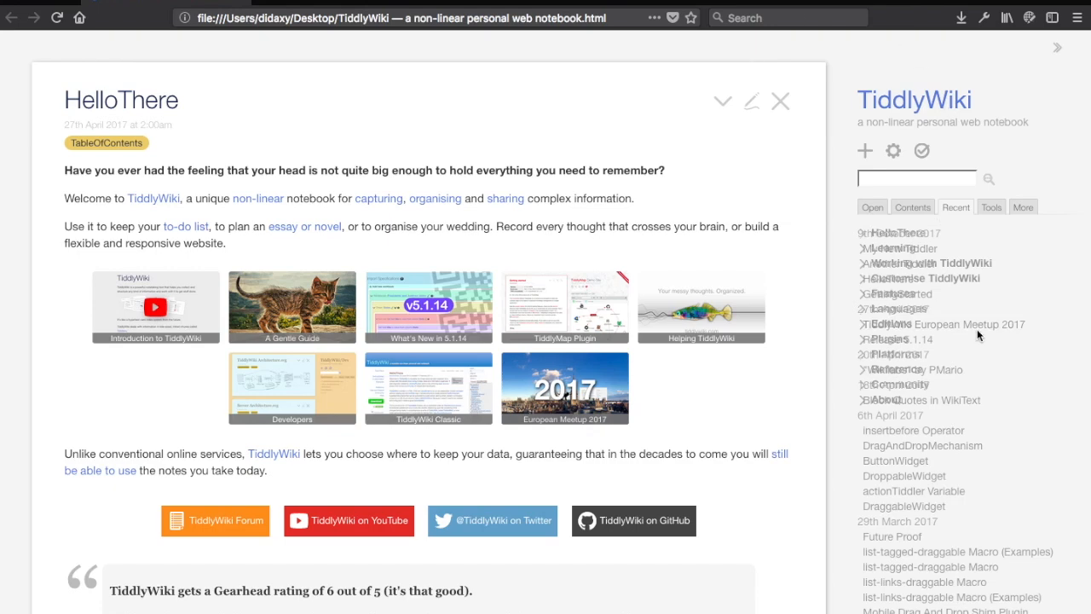
Step: Examine how the sidebar lists display and behave in the browser-saved copy
scroll(916, 400, "down", 2)
scroll(916, 399, "up", 2)
scroll(916, 399, "down", 2)
scroll(916, 399, "up", 2)
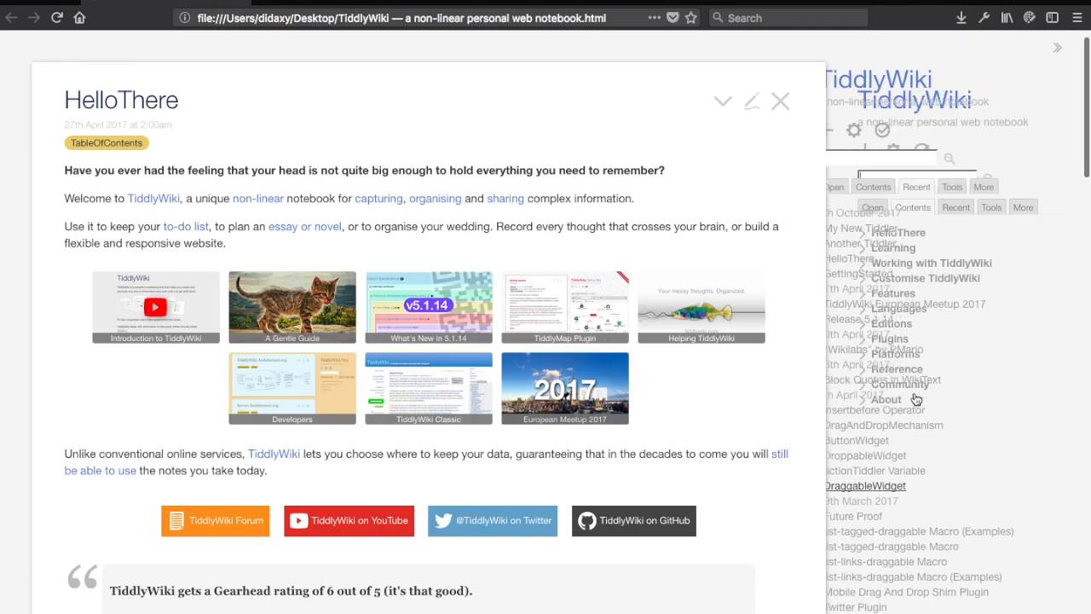
double_click(913, 399)
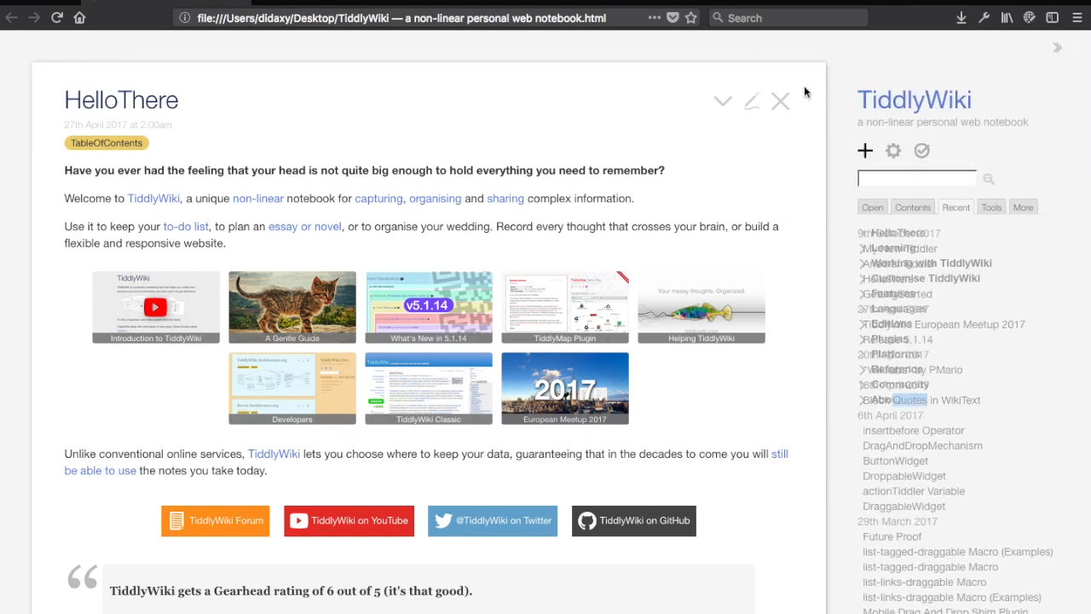
Step: Edit the HelloThere tiddler in the browser-saved copy and delete it, confirming the deletion
left_click(749, 100)
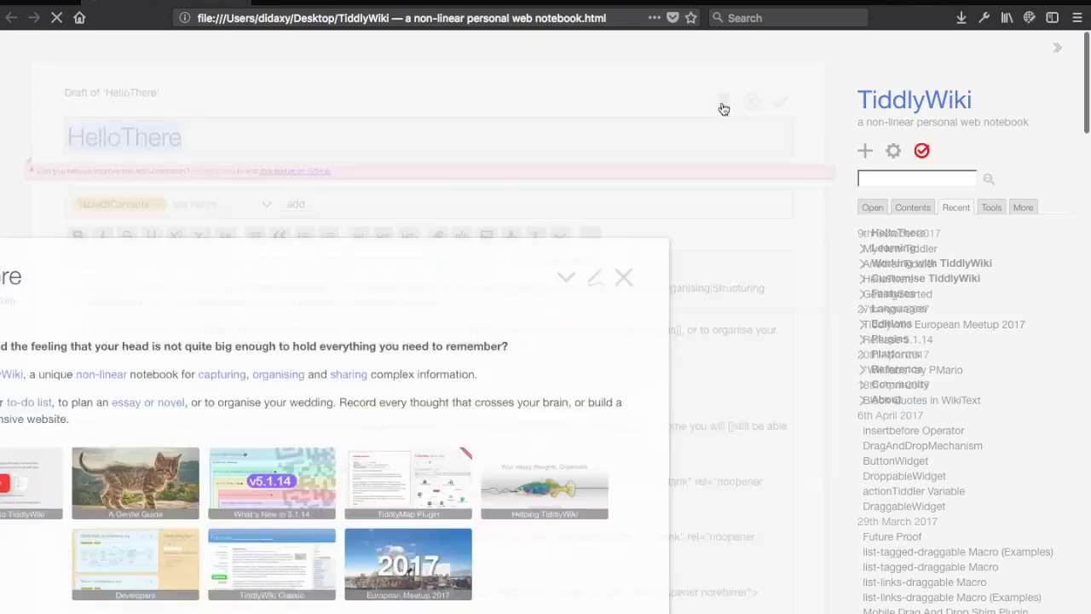
left_click(723, 102)
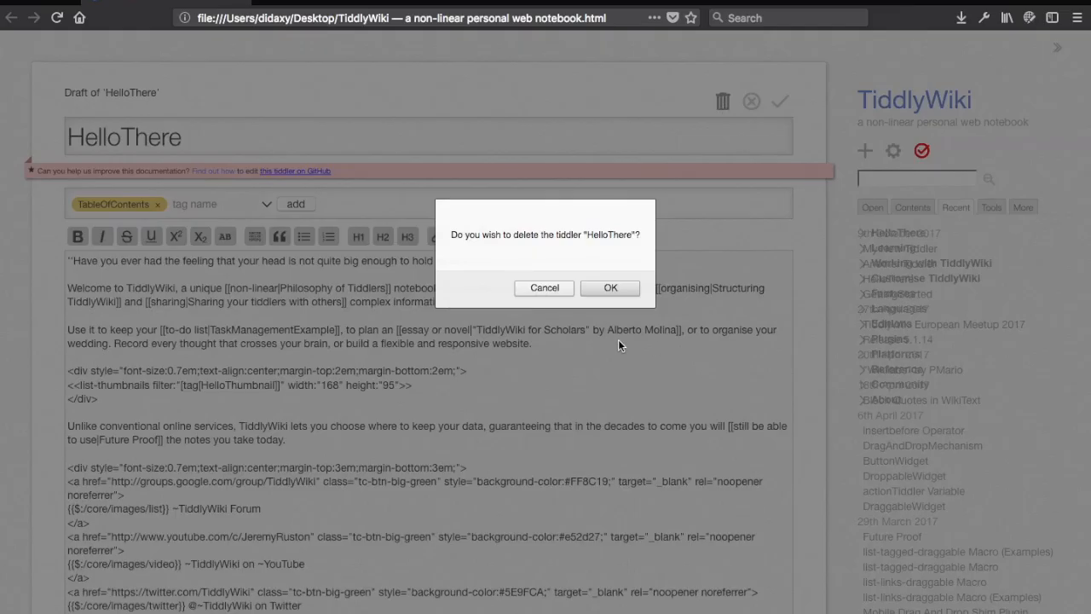
left_click(611, 288)
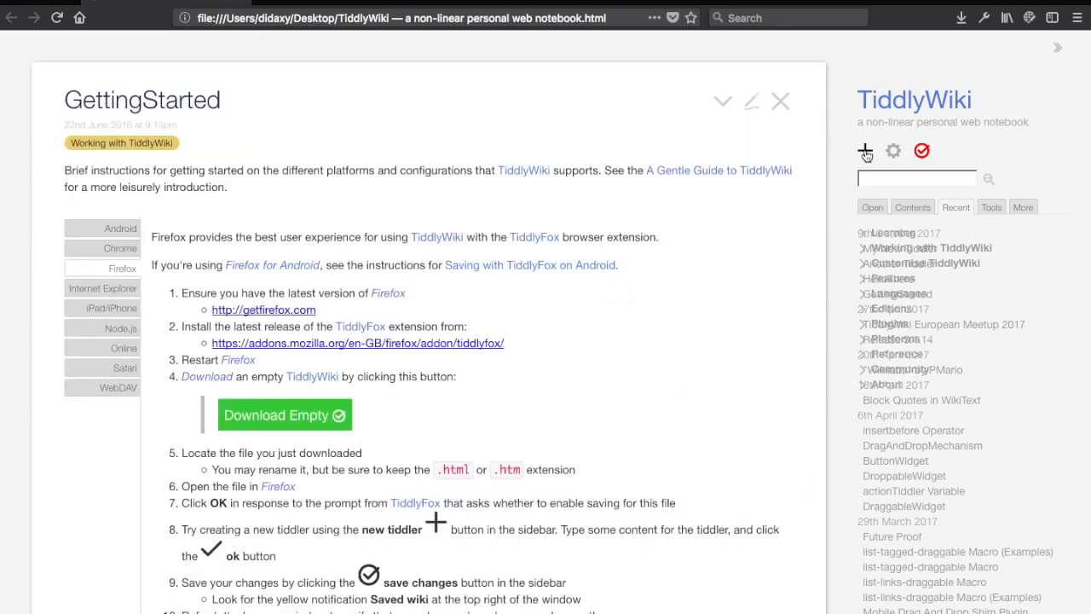
Step: Close the browser-saved copy without saving it and return to the tiddlywiki.com page
left_click(722, 102)
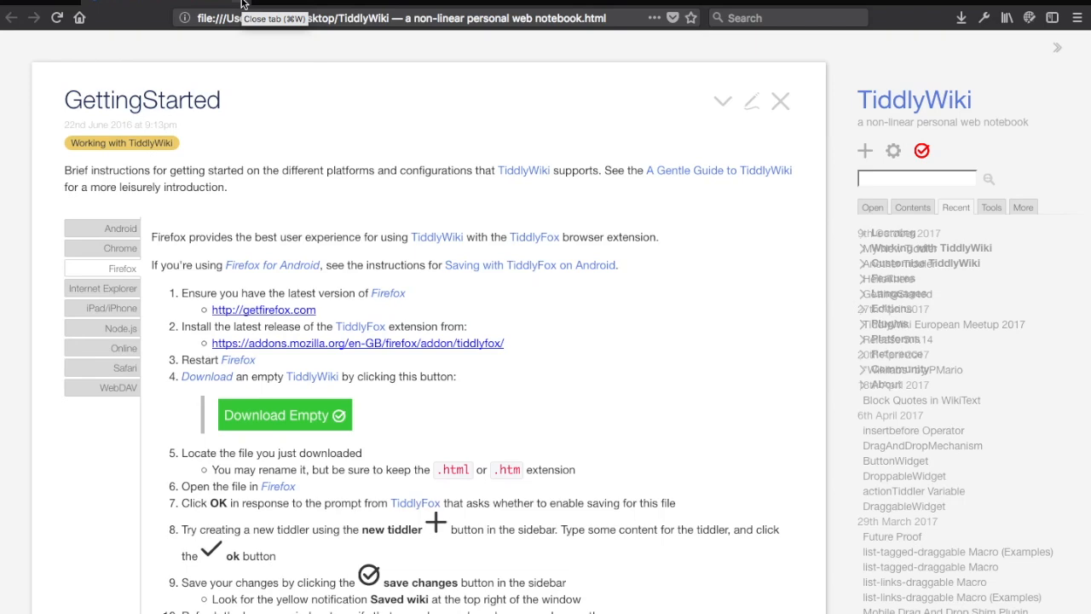
left_click(243, 5)
left_click(648, 290)
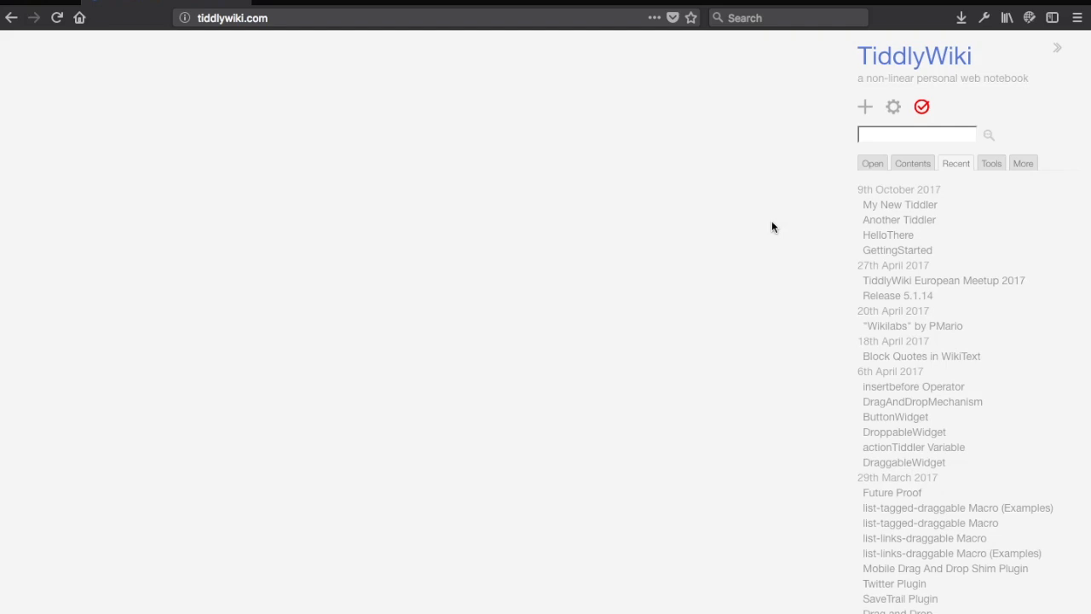
Step: Save the wiki with TiddlyWiki's own save function as a downloaded HTML file and open the downloaded tiddlywiki(1).html
left_click(921, 108)
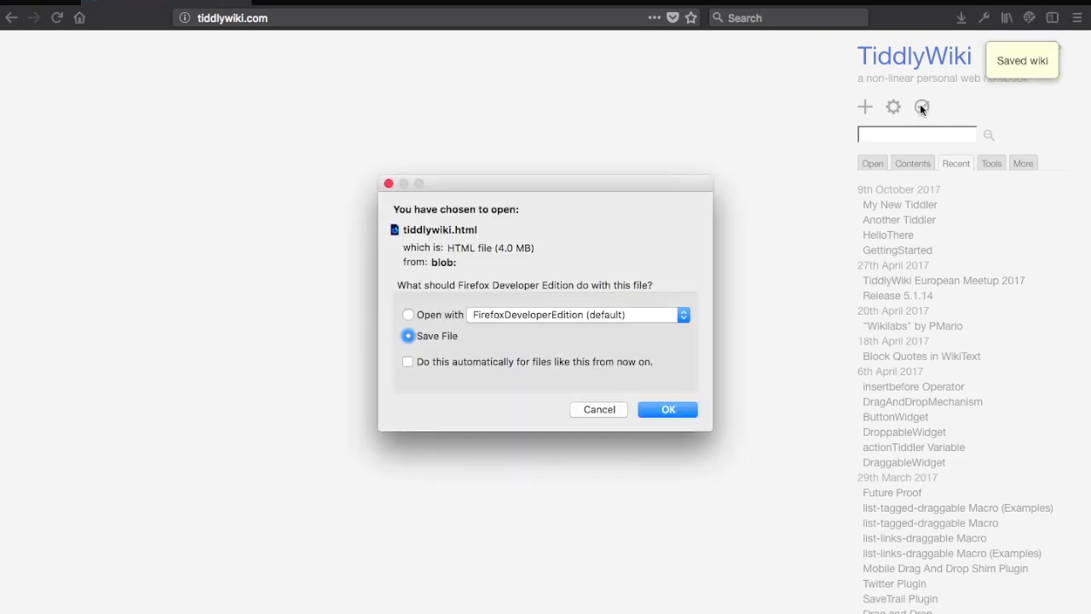
left_click(659, 411)
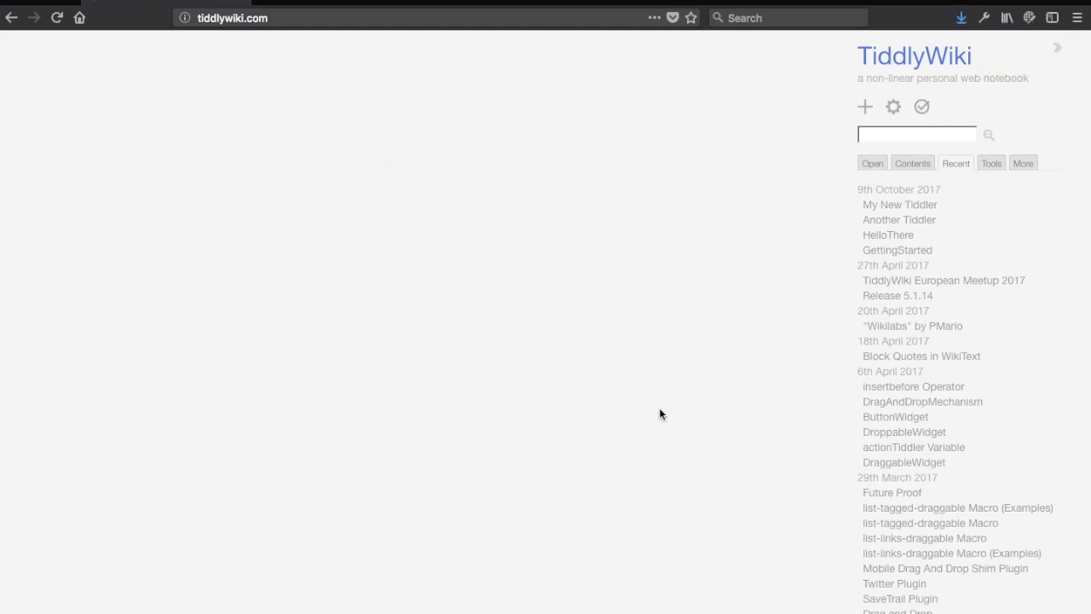
left_click(961, 19)
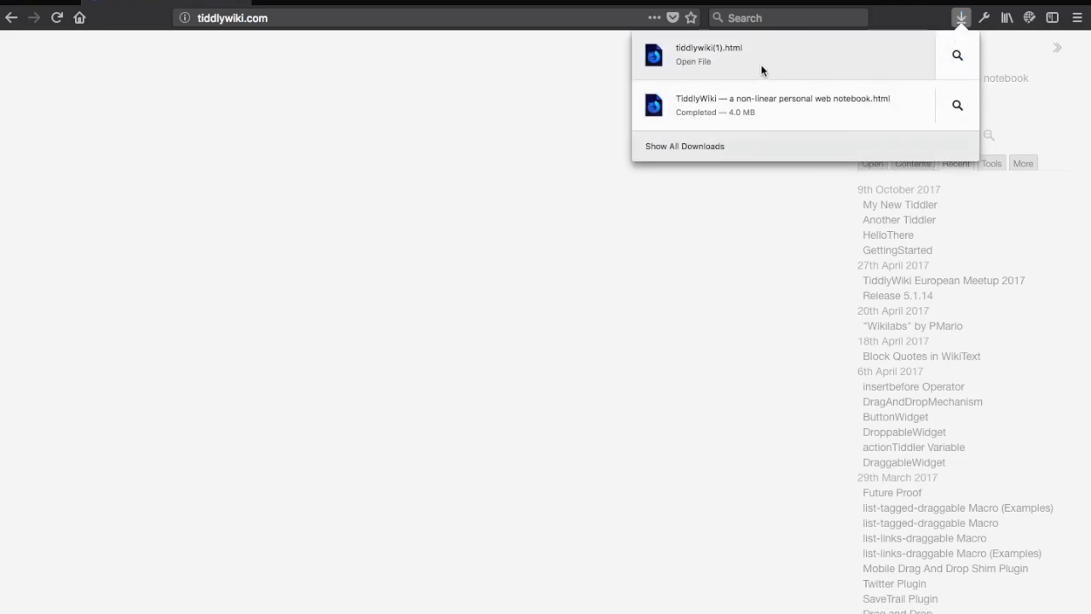
left_click(761, 69)
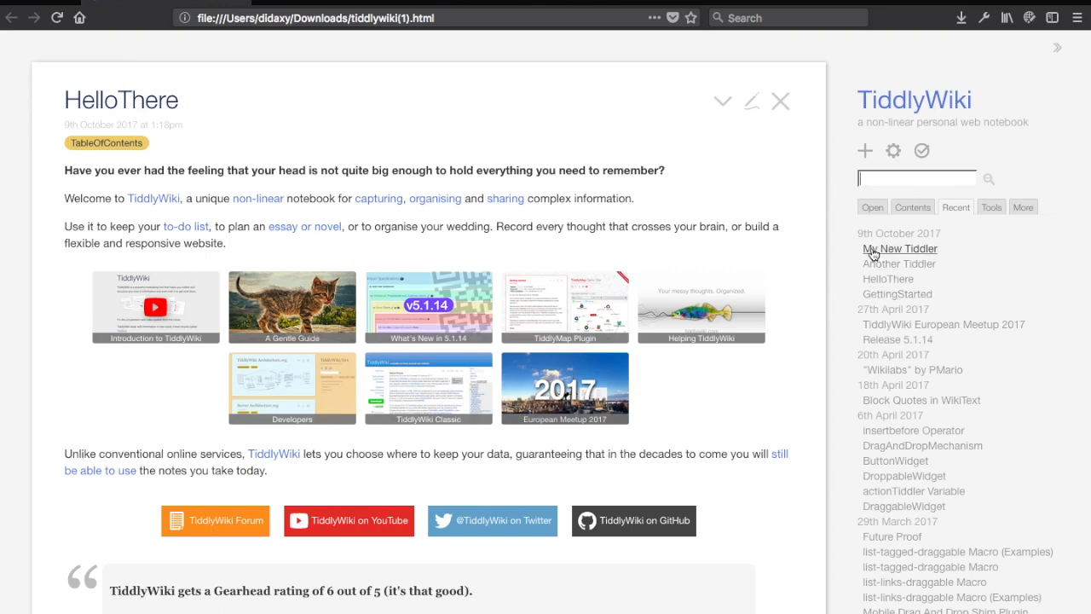
Step: Open My New Tiddler in the downloaded copy and look over its content and the HelloThere tiddler below
left_click(899, 248)
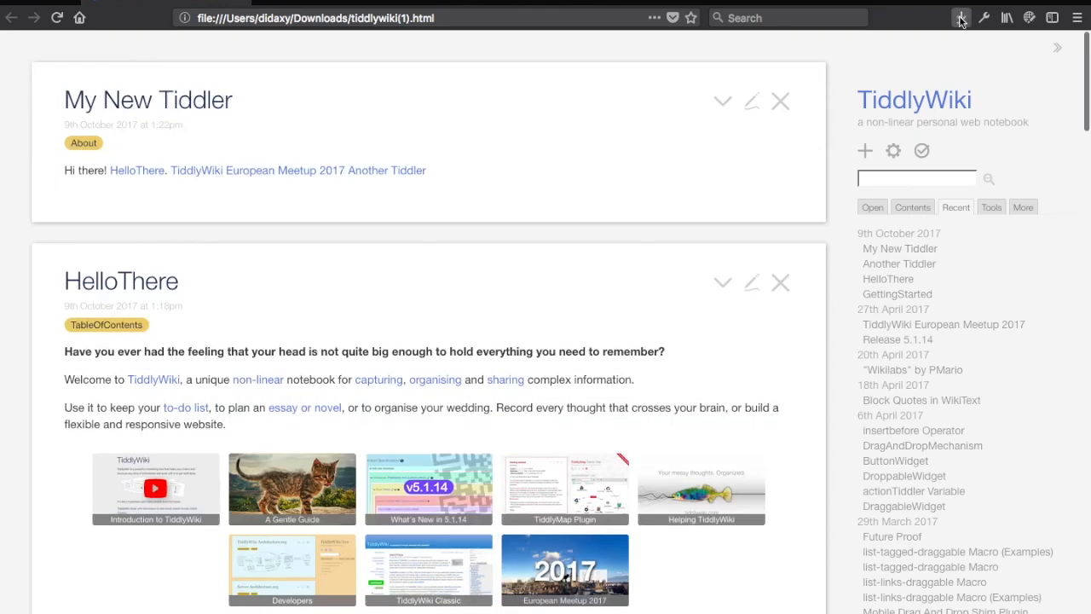
scroll(699, 324, "down", 3)
scroll(699, 324, "up", 3)
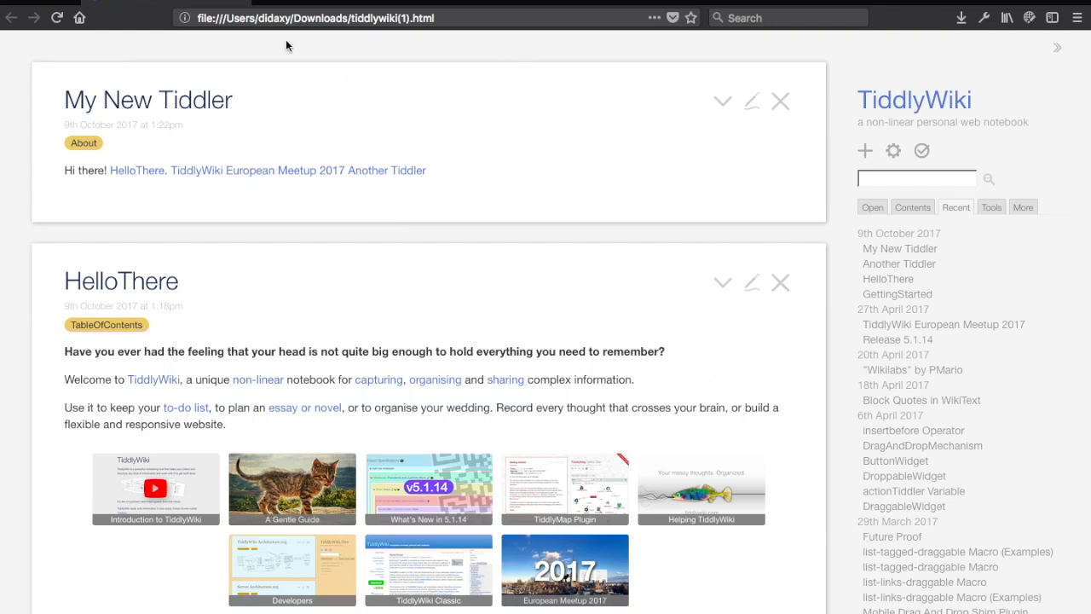
Step: Highlight the "file" prefix in the downloaded wiki's address to check that it is opened locally
left_click(305, 18)
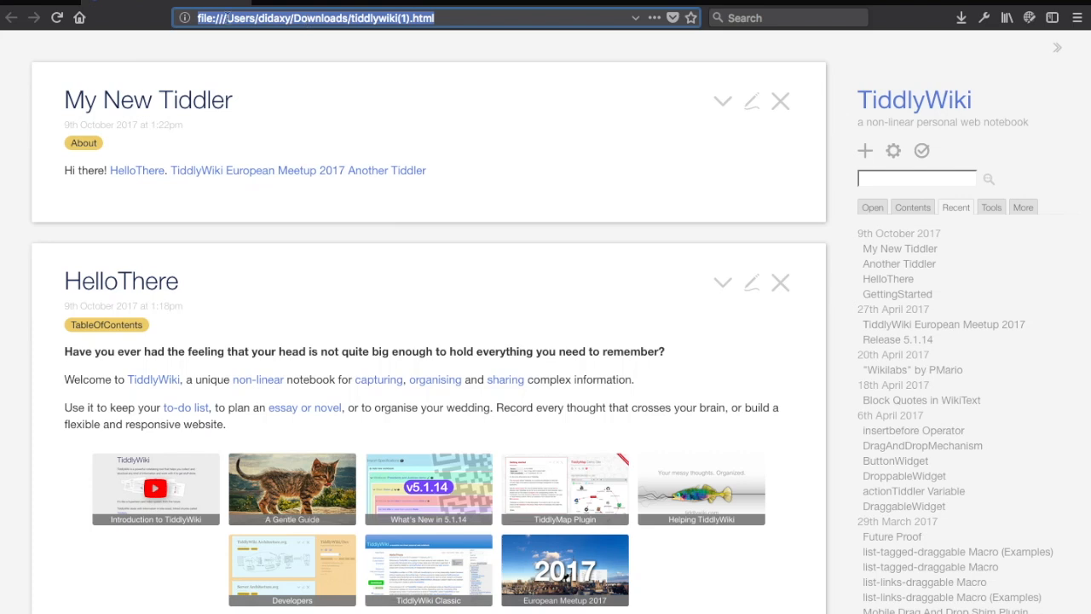
left_click(202, 18)
double_click(202, 18)
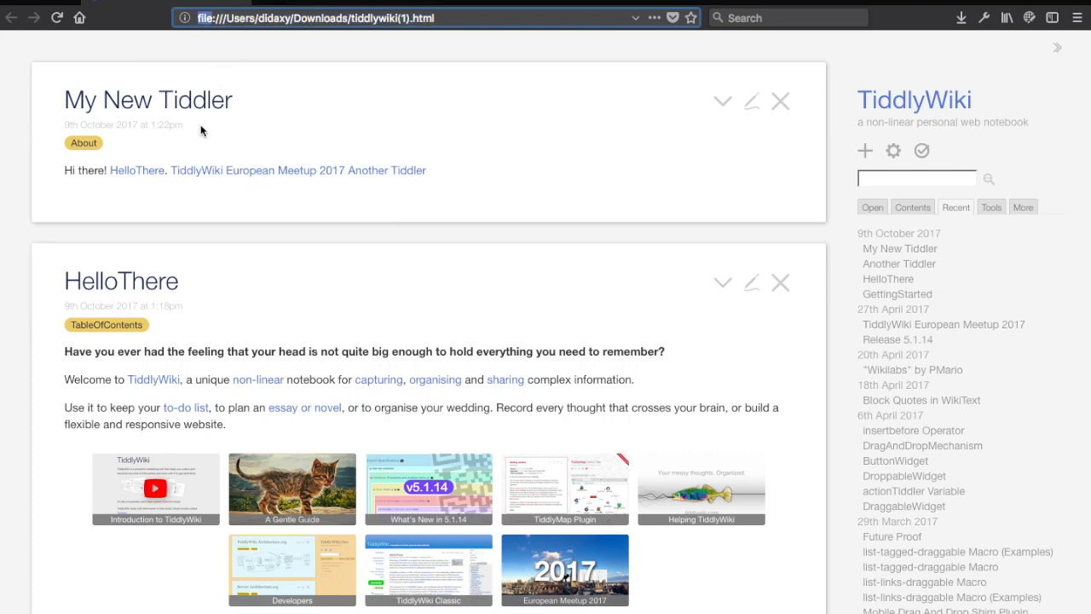